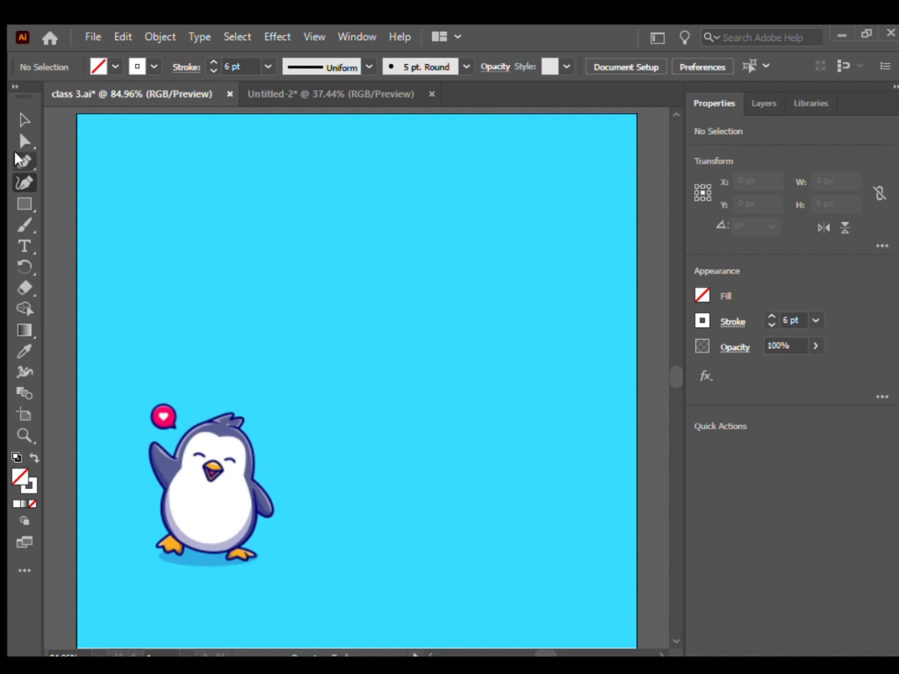
Draw a closed square about 120 px wide above the penguin with the Pen tool, using straight segments.
{"action": "left_click", "coordinate": [19, 161]}
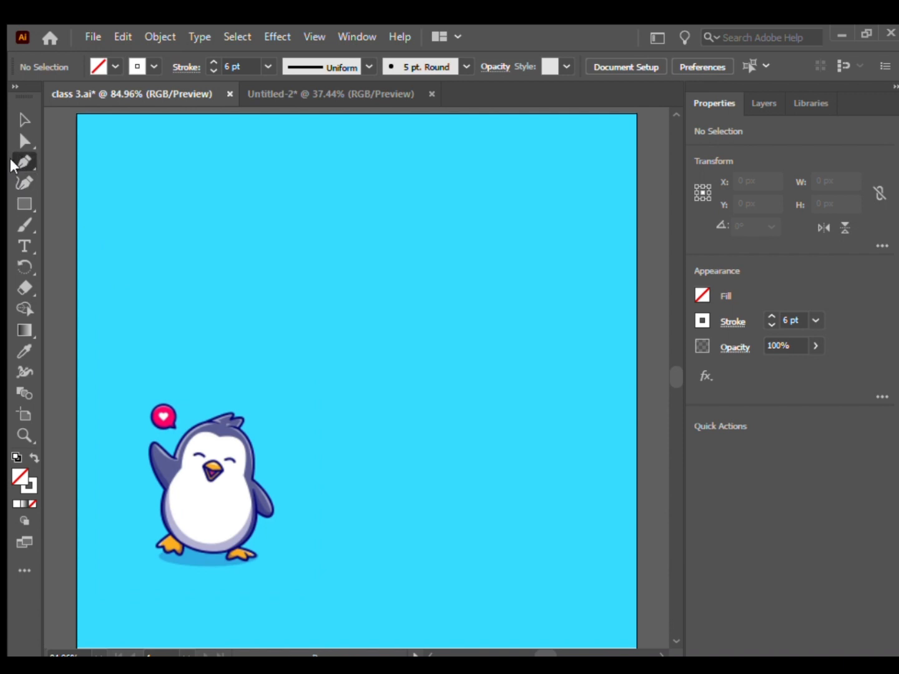
{"action": "left_click", "coordinate": [142, 305]}
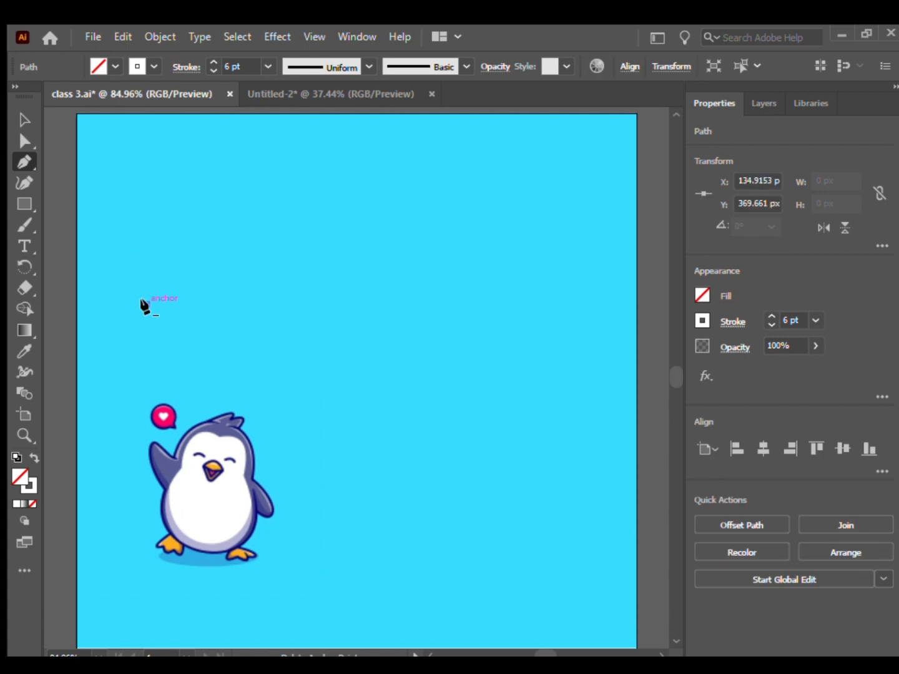
{"action": "left_click_drag", "start_coordinate": [139, 298], "coordinate": [205, 304]}
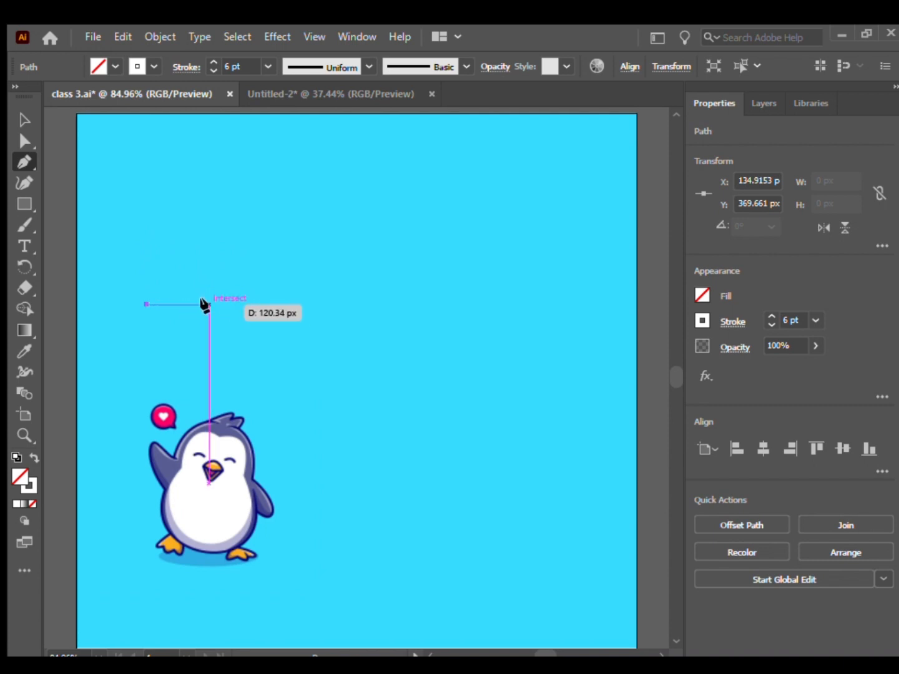
{"action": "left_click", "coordinate": [206, 305]}
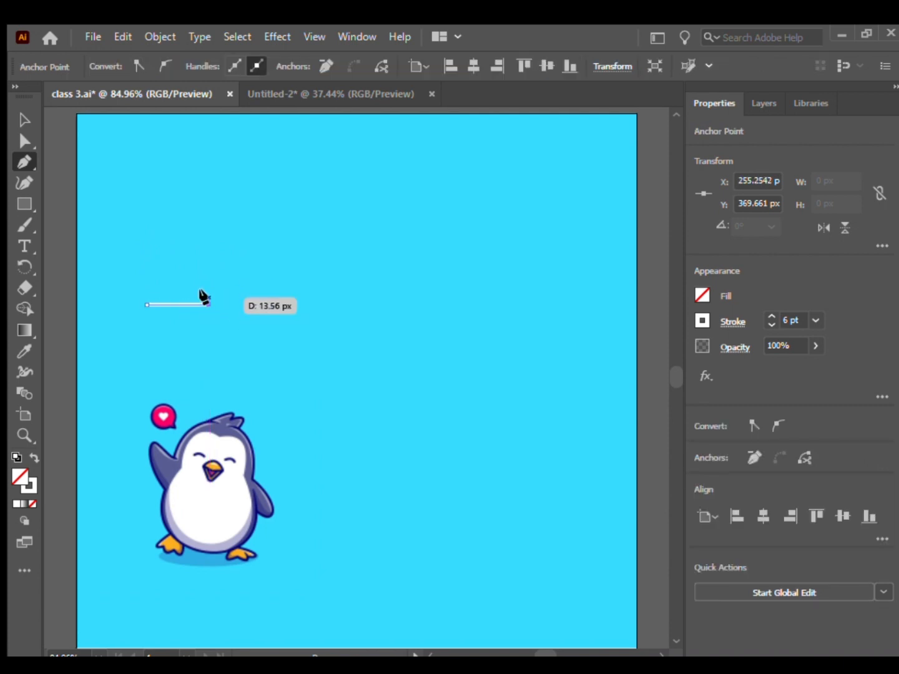
{"action": "left_click", "coordinate": [209, 244]}
{"action": "left_click", "coordinate": [145, 244]}
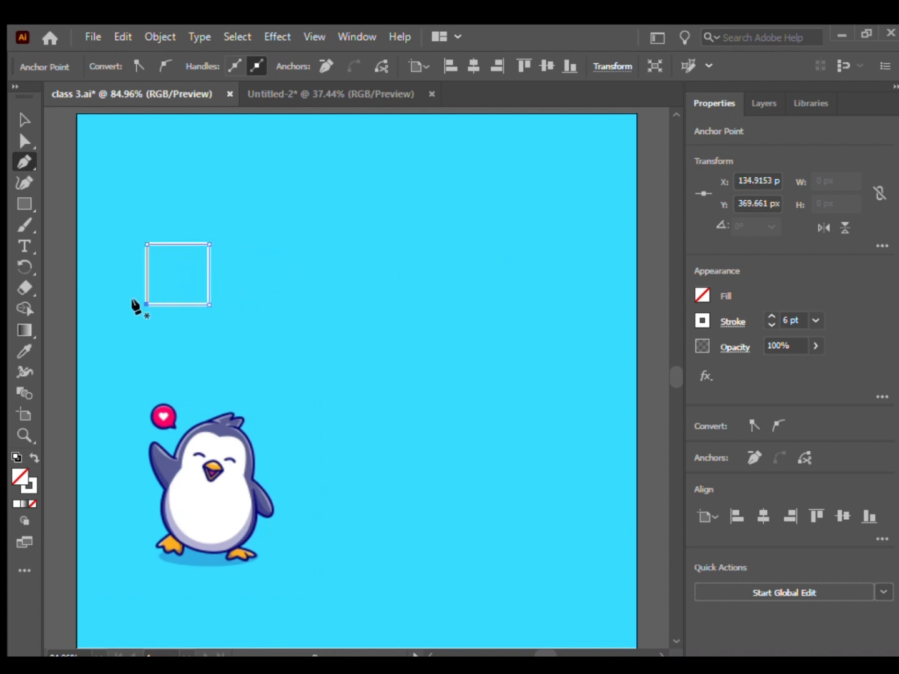
{"action": "left_click", "coordinate": [66, 274]}
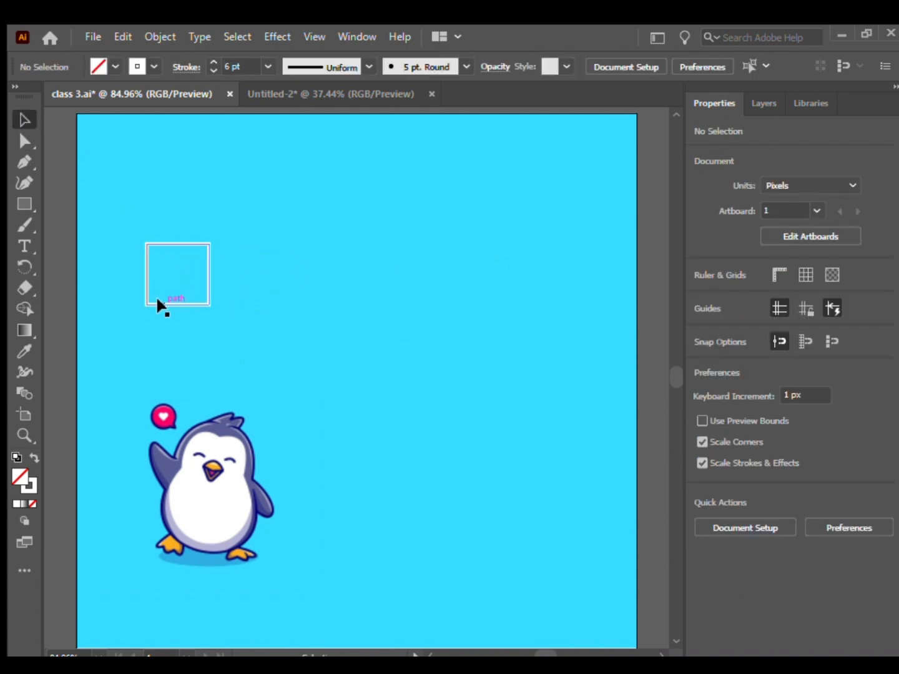
Select the square path above the penguin and delete it.
{"action": "left_click", "coordinate": [157, 306]}
{"action": "left_click", "coordinate": [231, 358]}
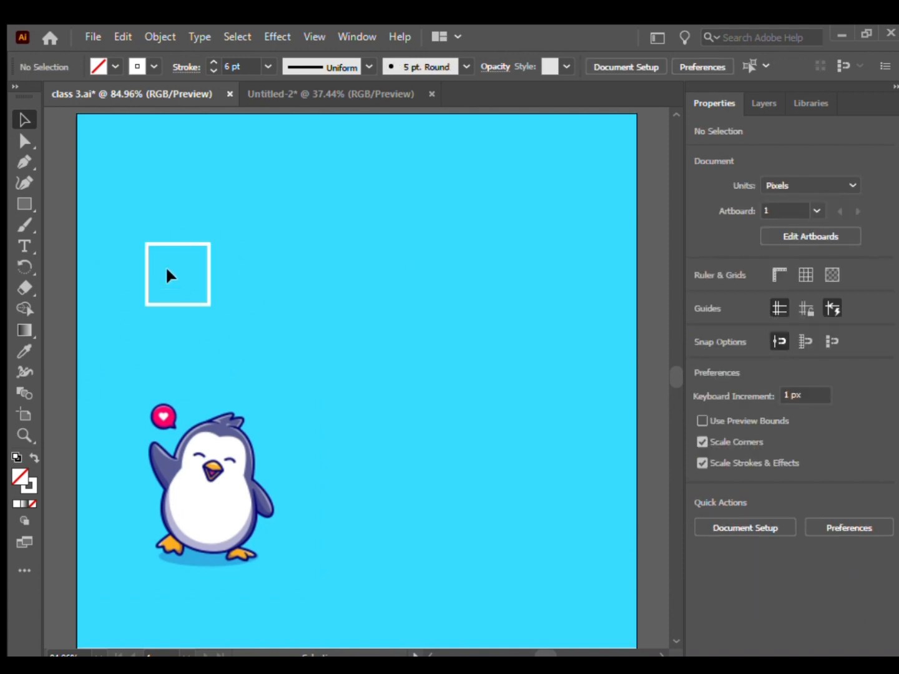
{"action": "left_click", "coordinate": [211, 293]}
{"action": "key", "text": "Delete"}
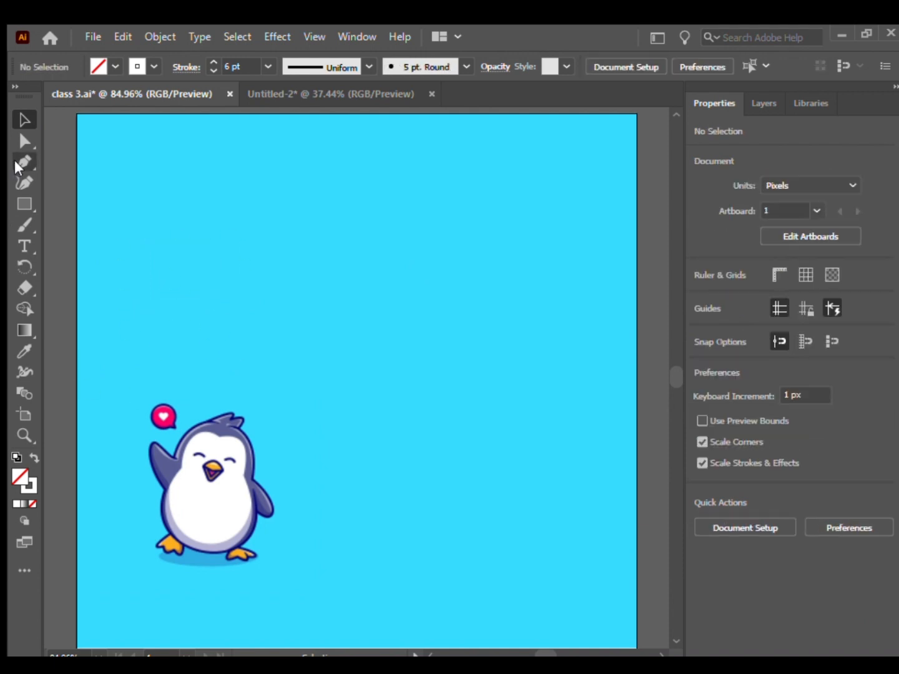
Draw an open zigzag path with three peaks above the penguin using the Pen tool, about 488 px wide and 149 px high.
{"action": "left_click", "coordinate": [19, 162]}
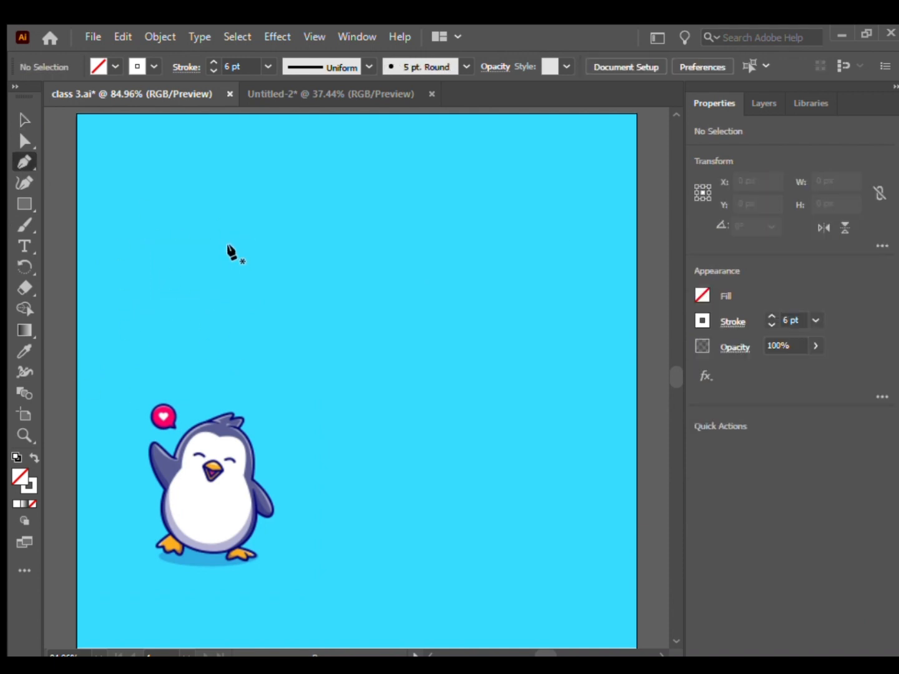
{"action": "left_click", "coordinate": [123, 291]}
{"action": "left_click", "coordinate": [171, 214]}
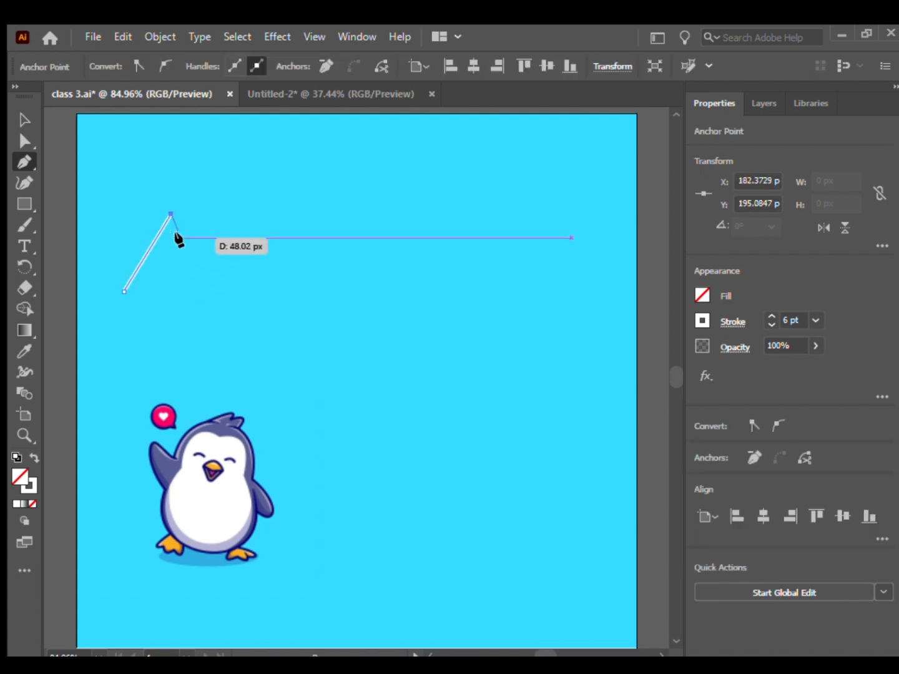
{"action": "left_click", "coordinate": [213, 290]}
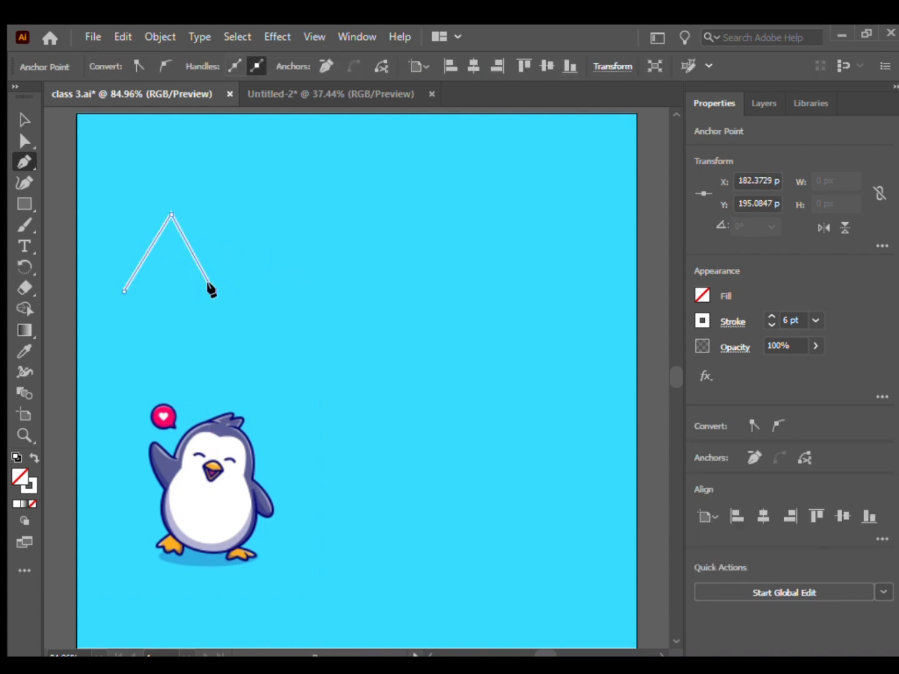
{"action": "left_click", "coordinate": [259, 215]}
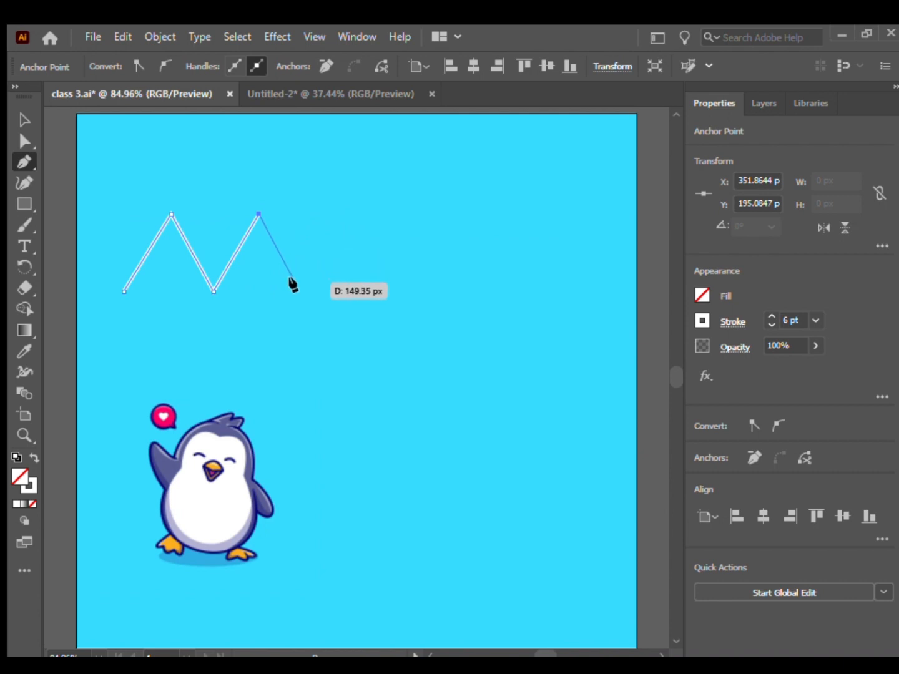
{"action": "left_click", "coordinate": [299, 291]}
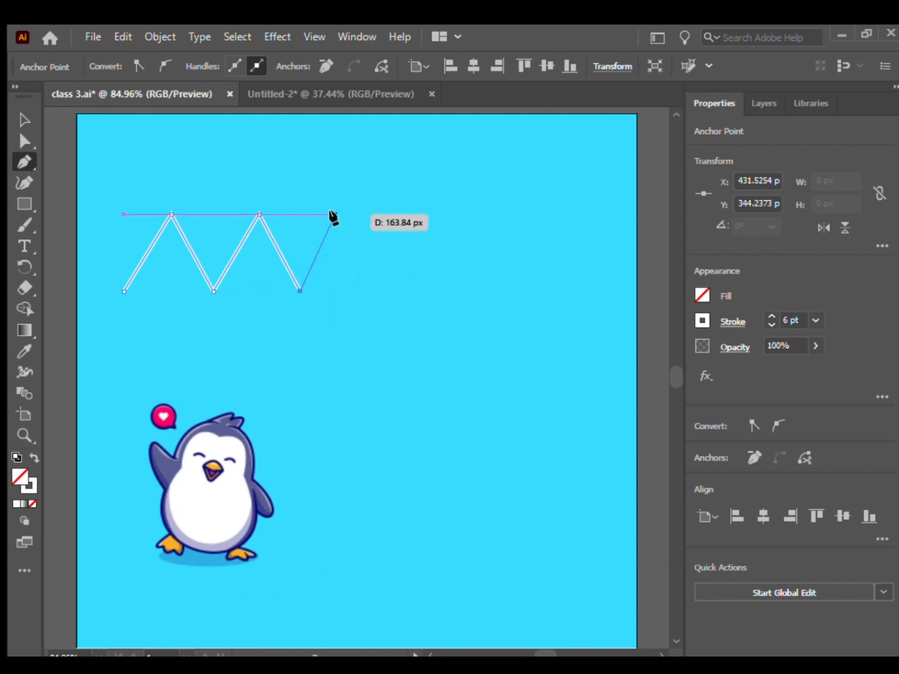
{"action": "left_click", "coordinate": [336, 213]}
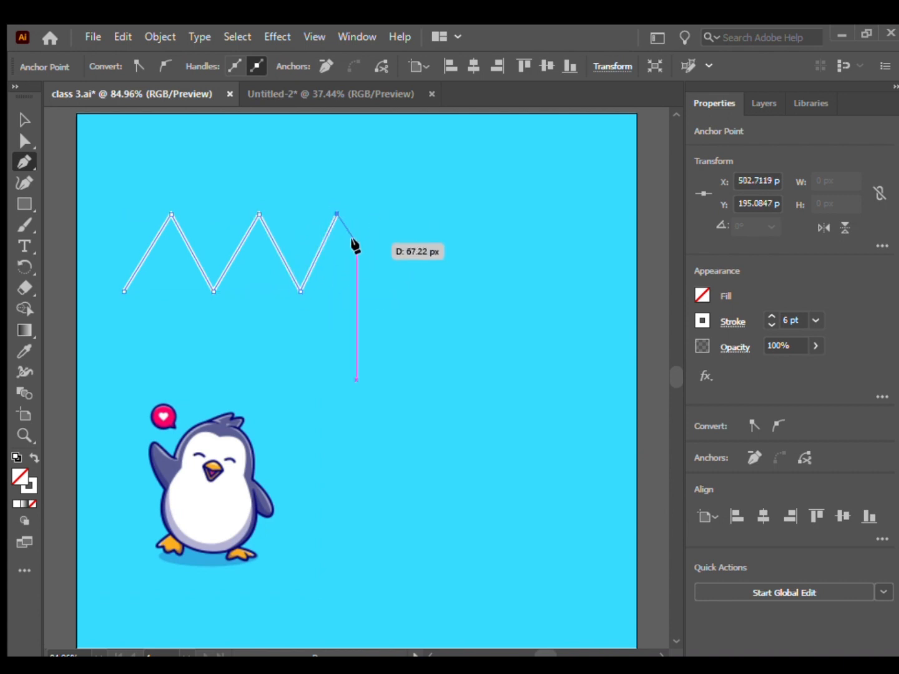
{"action": "left_click", "coordinate": [374, 291]}
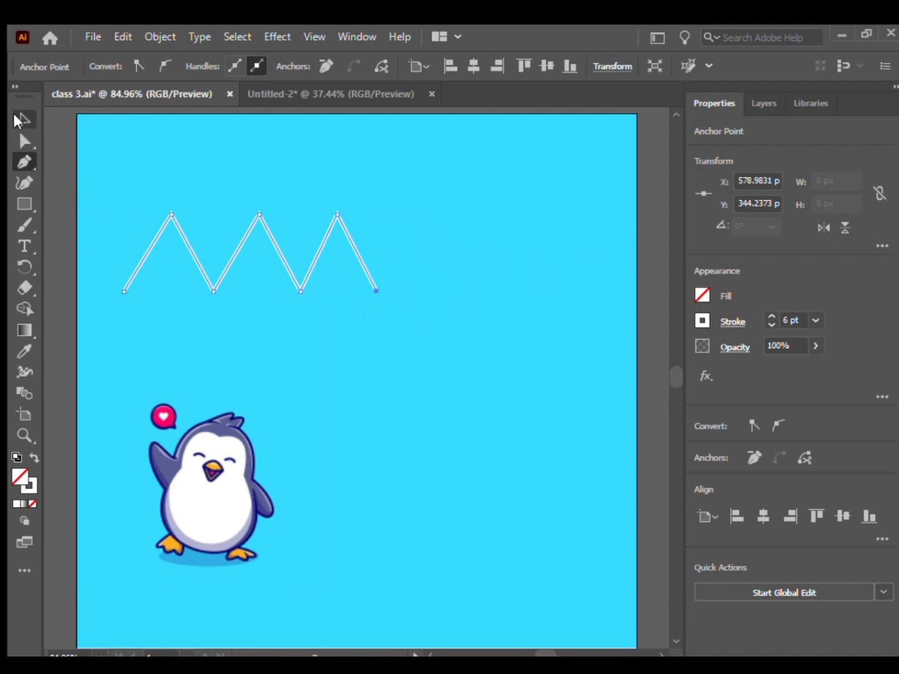
{"action": "left_click", "coordinate": [25, 128]}
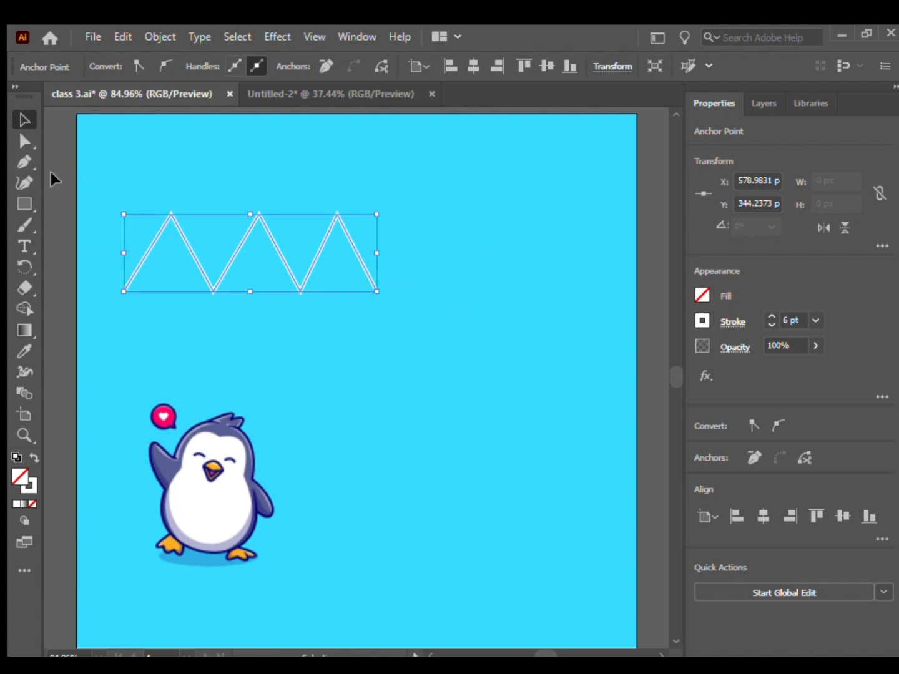
{"action": "left_click", "coordinate": [52, 179]}
{"action": "left_click", "coordinate": [296, 282]}
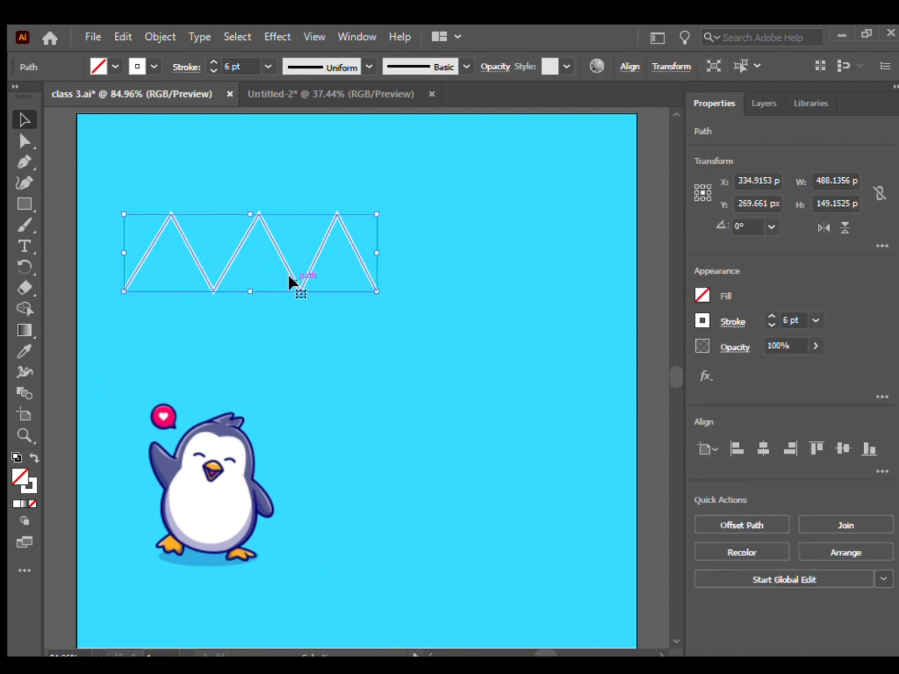
{"action": "left_click", "coordinate": [41, 170]}
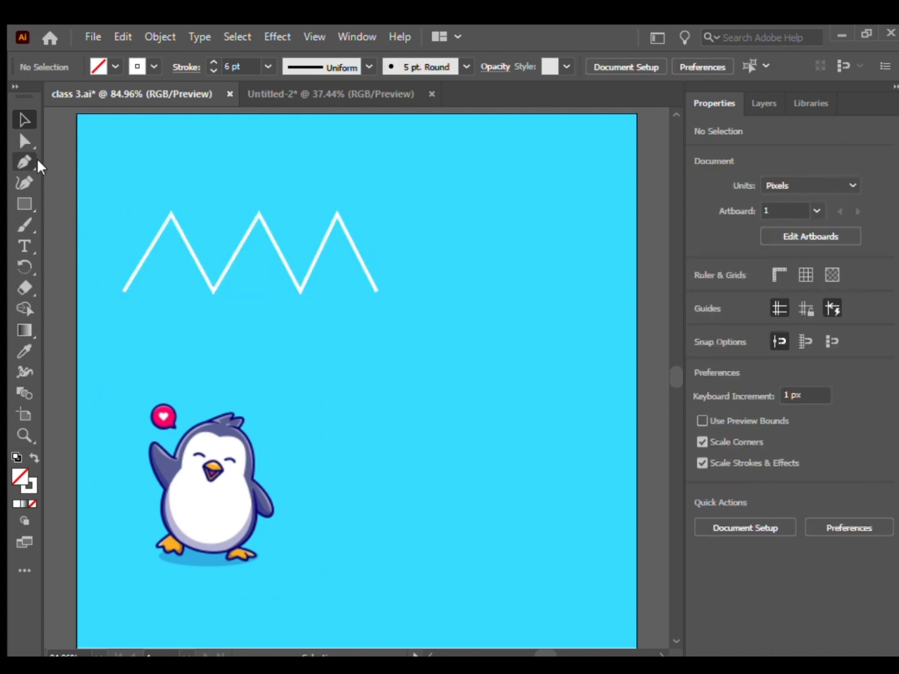
Curve the zigzag's first two peaks with the Anchor Point tool and shift the whole path slightly up and to the right.
{"action": "key", "text": "backslash"}
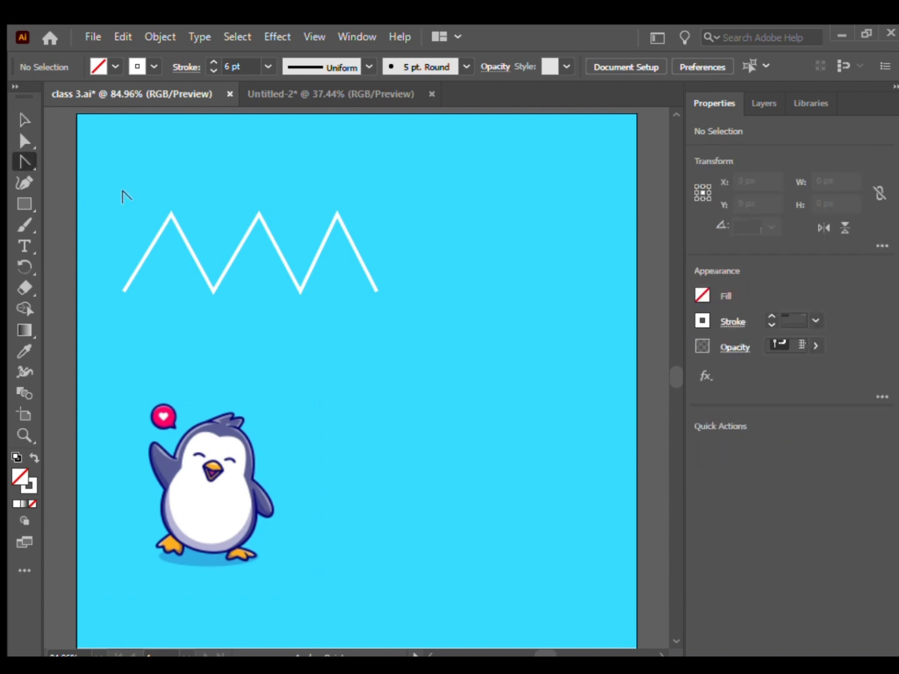
{"action": "left_click", "coordinate": [167, 213], "text": "ctrl"}
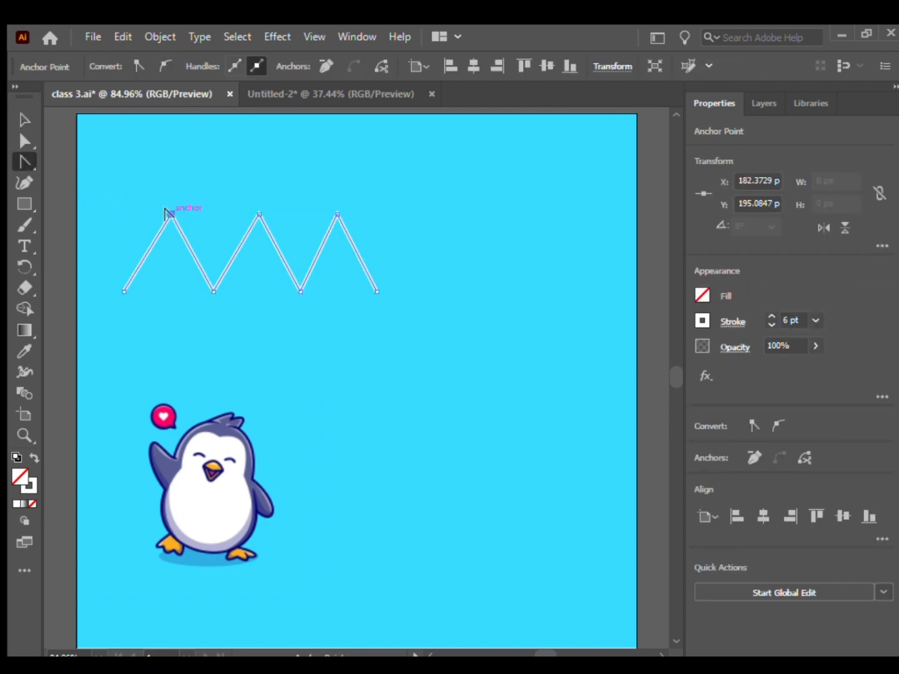
{"action": "left_click_drag", "start_coordinate": [166, 212], "coordinate": [274, 133]}
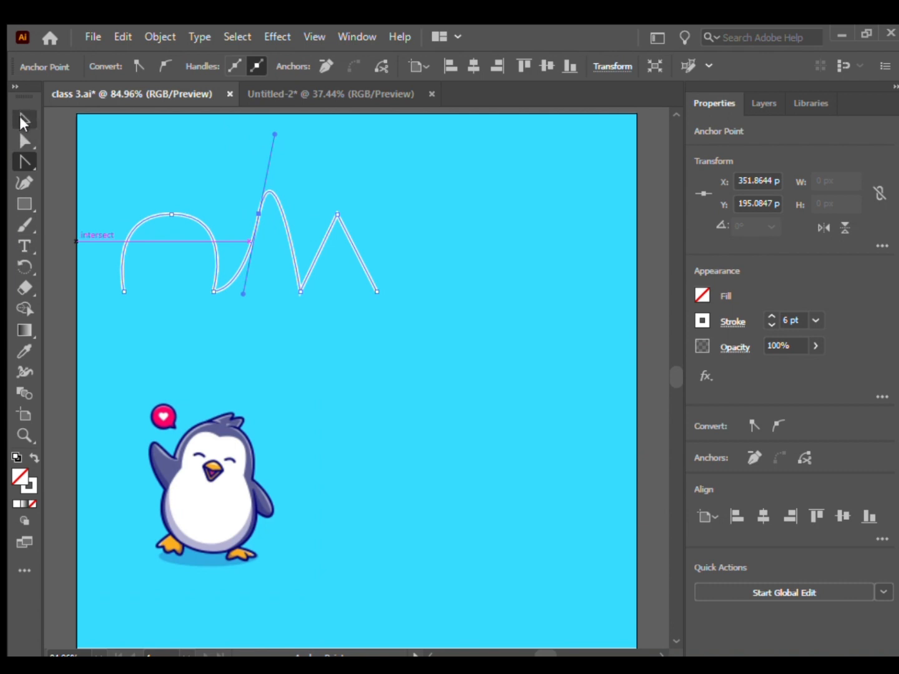
{"action": "left_click", "coordinate": [23, 122]}
{"action": "left_click", "coordinate": [77, 211]}
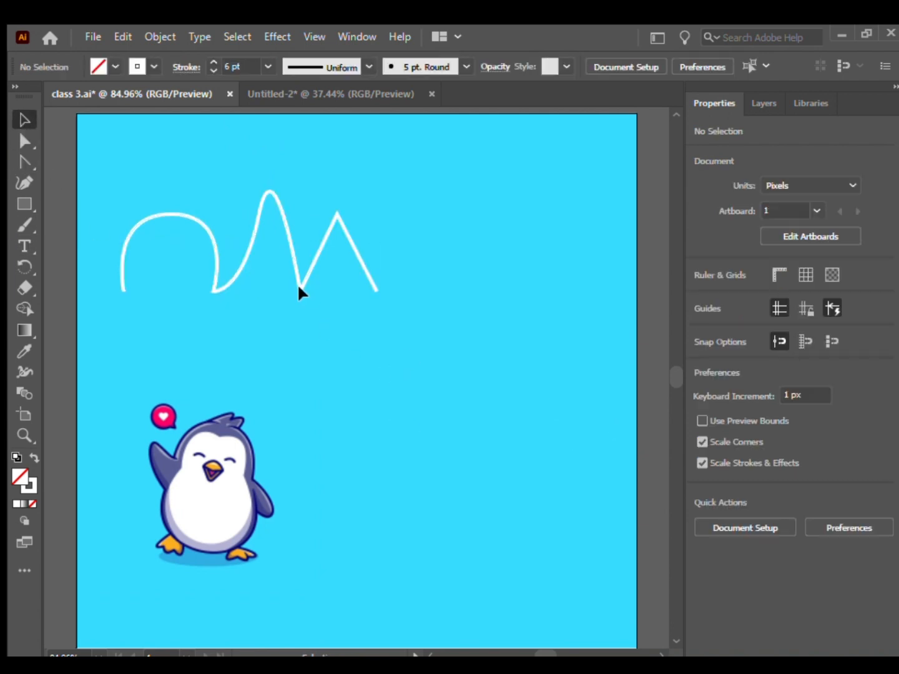
{"action": "left_click_drag", "start_coordinate": [297, 287], "coordinate": [321, 260]}
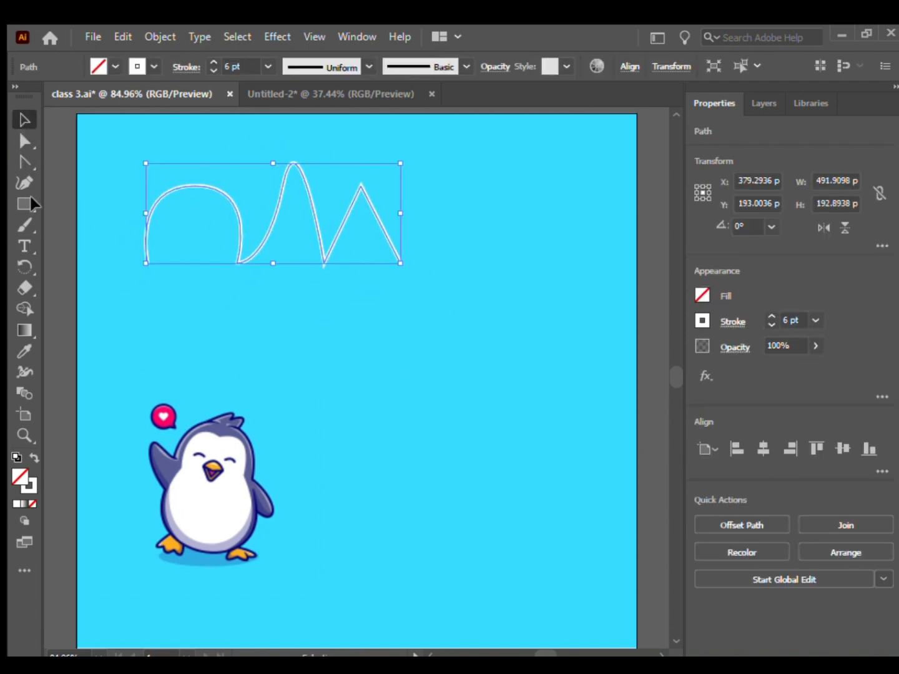
Reshape the path with the Curvature tool, lowering the first arch's middle, raising its sides and moving its end and valley points.
{"action": "key", "text": "p"}
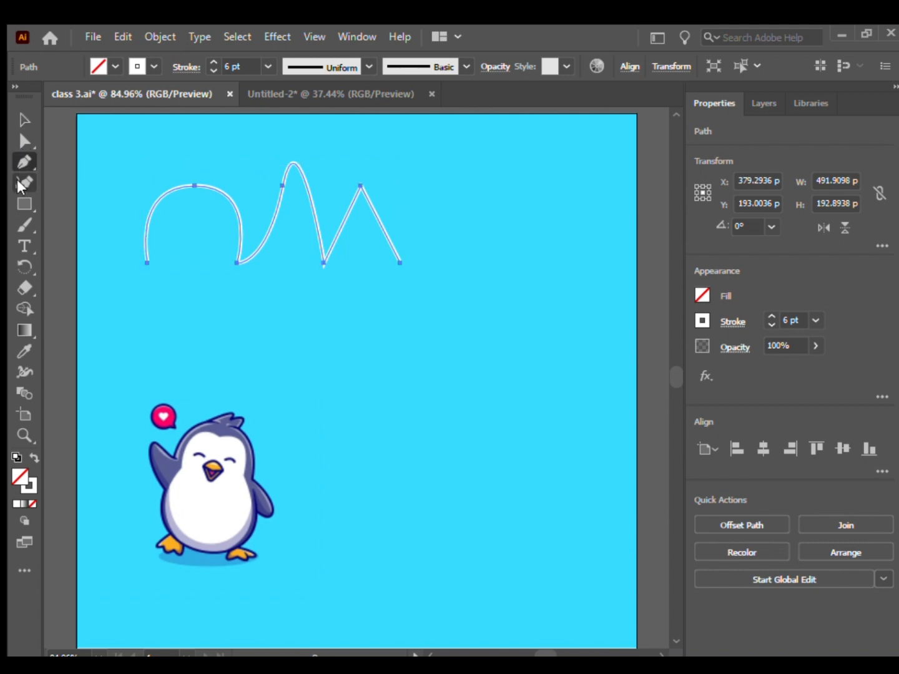
{"action": "left_click", "coordinate": [17, 181]}
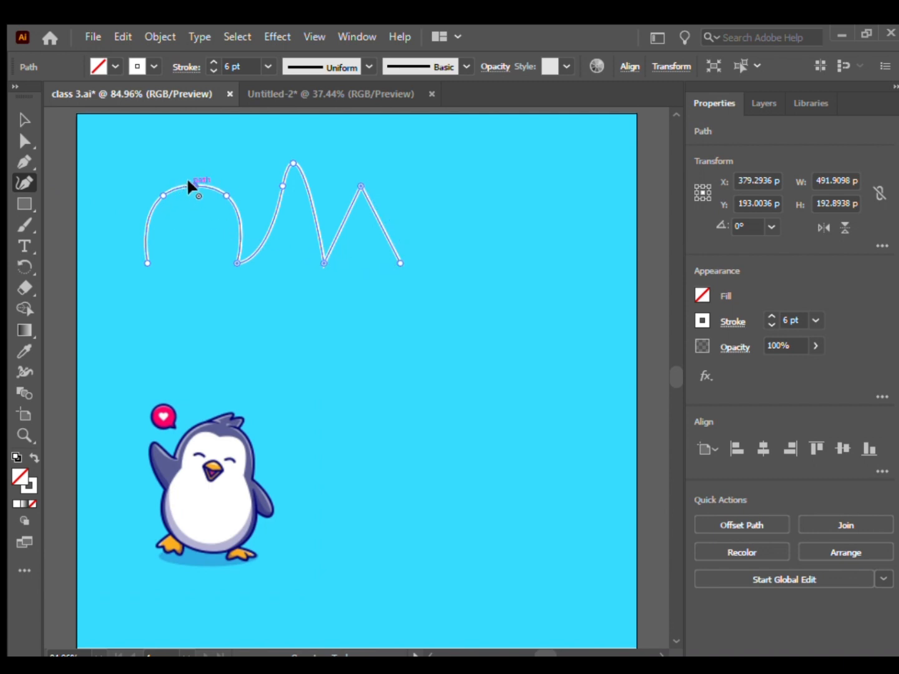
{"action": "left_click_drag", "start_coordinate": [186, 178], "coordinate": [194, 230]}
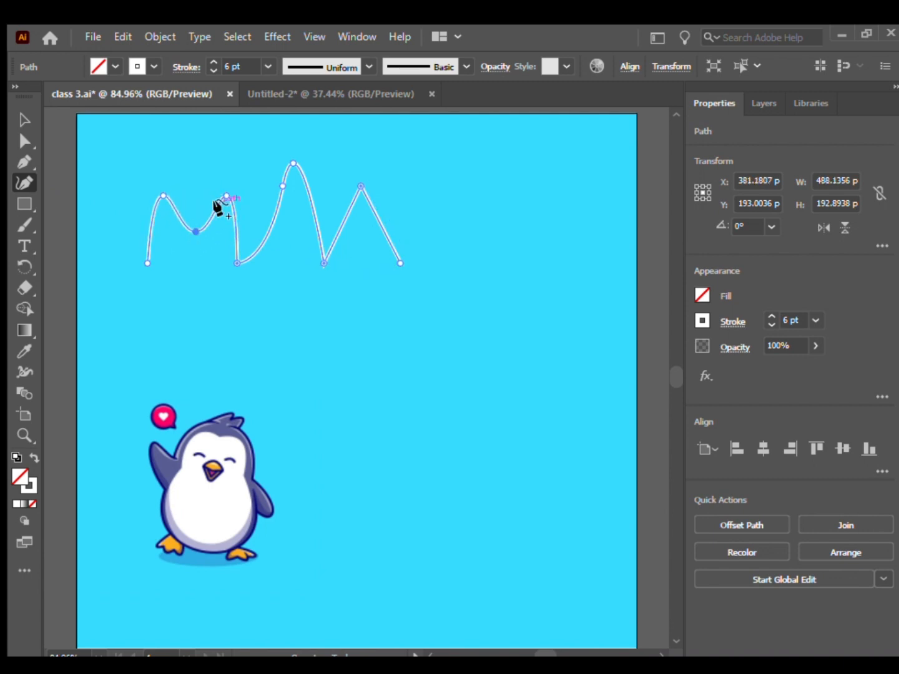
{"action": "left_click_drag", "start_coordinate": [216, 187], "coordinate": [214, 164]}
{"action": "left_click_drag", "start_coordinate": [144, 253], "coordinate": [123, 263]}
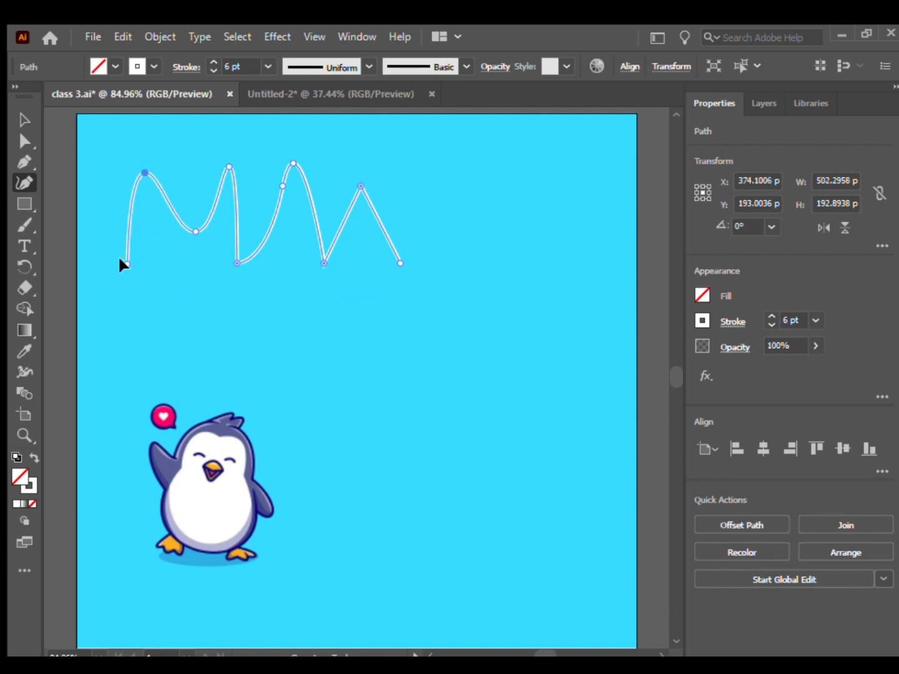
{"action": "mouse_move", "coordinate": [232, 255]}
{"action": "left_mouse_down"}
{"action": "mouse_move", "coordinate": [250, 256]}
{"action": "mouse_move", "coordinate": [242, 245]}
{"action": "mouse_move", "coordinate": [246, 256]}
{"action": "left_mouse_up"}
{"action": "left_click_drag", "start_coordinate": [315, 259], "coordinate": [344, 259]}
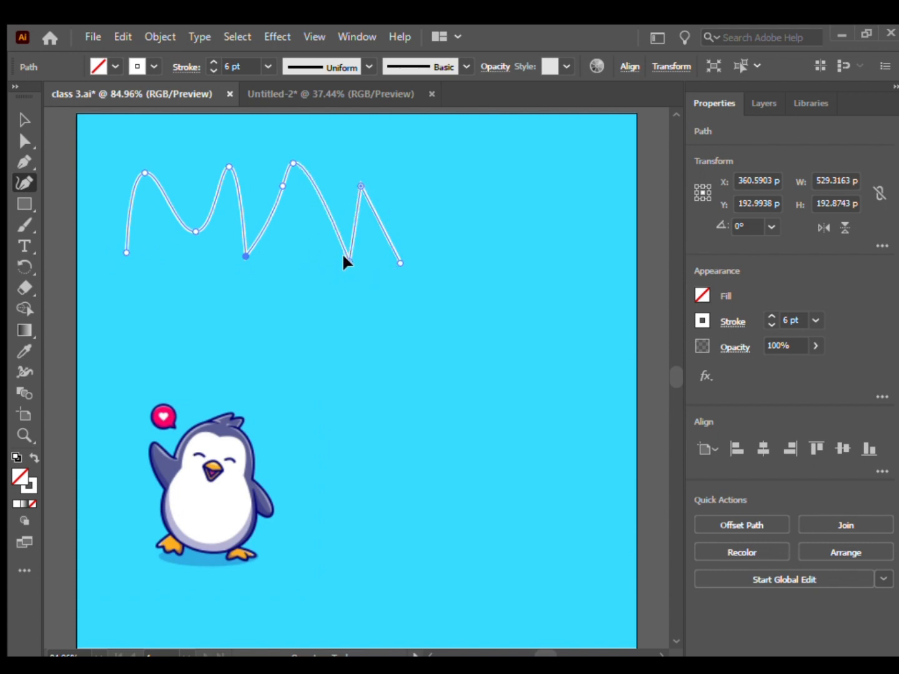
Delete the reshaped wavy path above the penguin.
{"action": "left_click", "coordinate": [19, 108]}
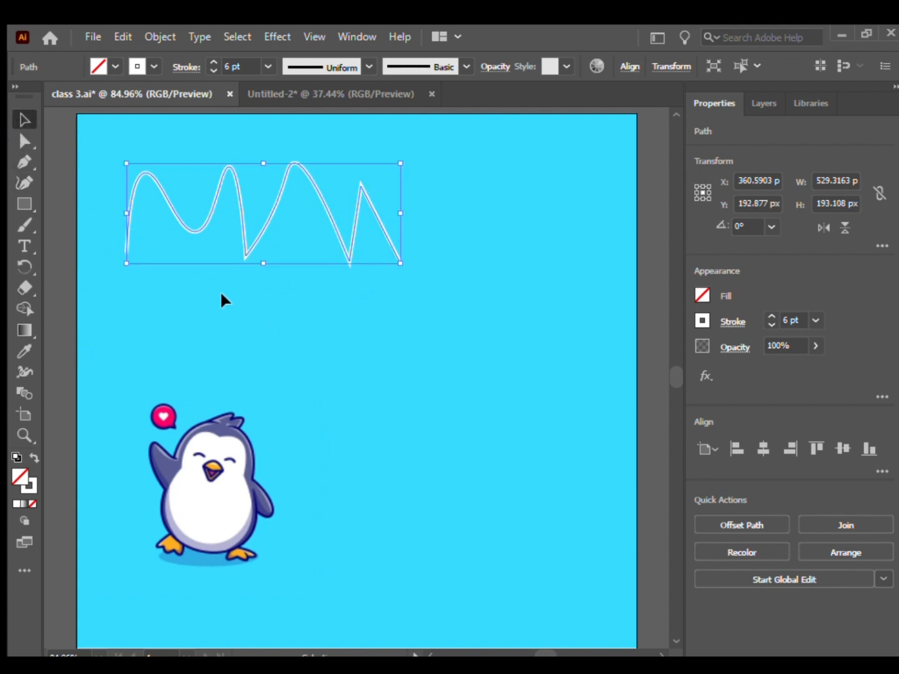
{"action": "key", "text": "Delete"}
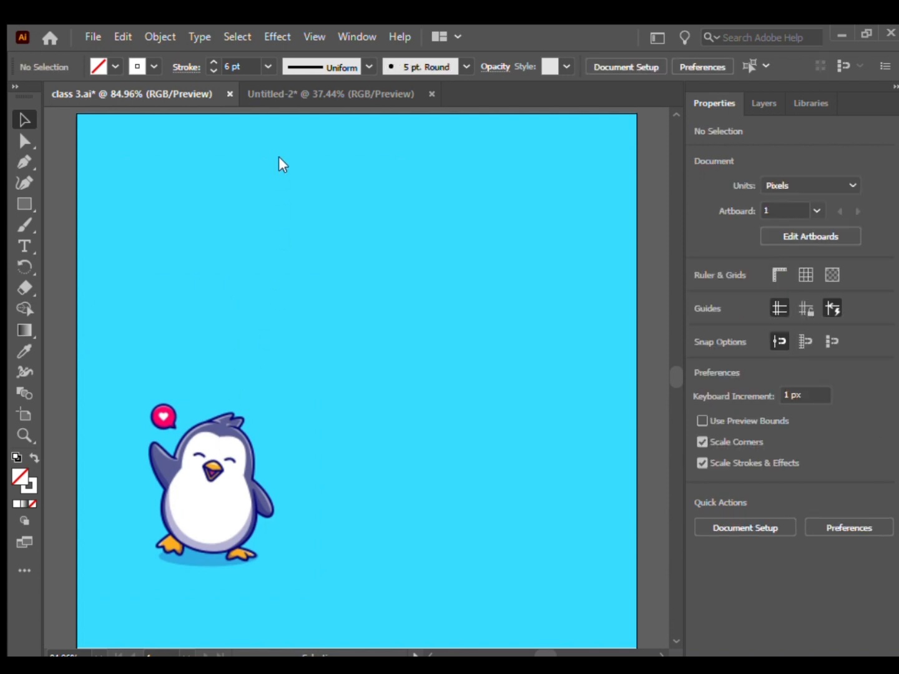
Move the penguin image toward the middle of the artboard and enlarge it proportionally to about 588 px square.
{"action": "key", "text": "ctrl+a"}
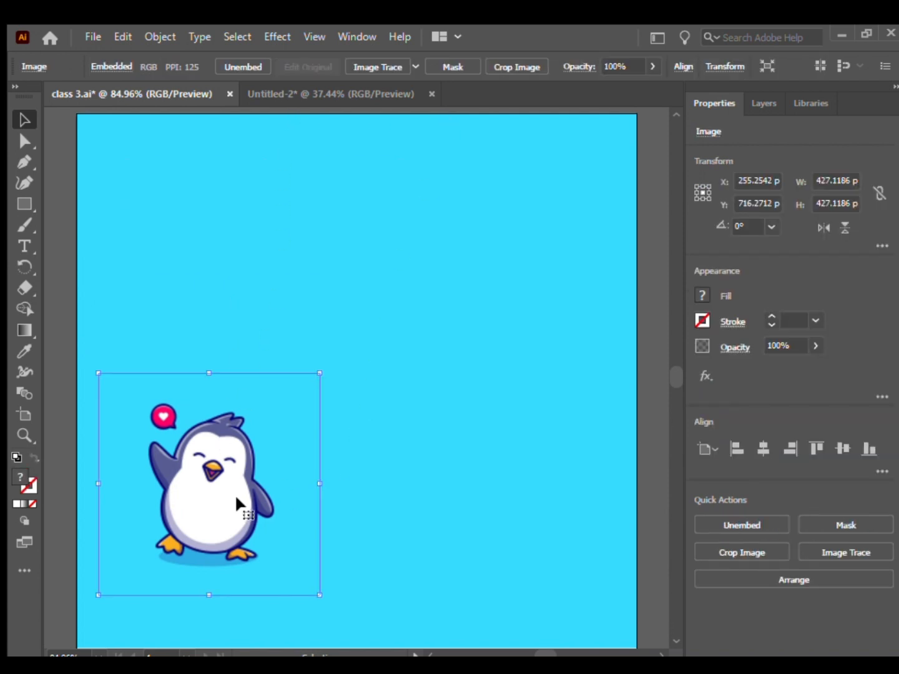
{"action": "left_click_drag", "start_coordinate": [237, 506], "coordinate": [351, 322]}
{"action": "left_click_drag", "start_coordinate": [422, 410], "coordinate": [482, 469]}
{"action": "left_click_drag", "start_coordinate": [319, 375], "coordinate": [323, 399]}
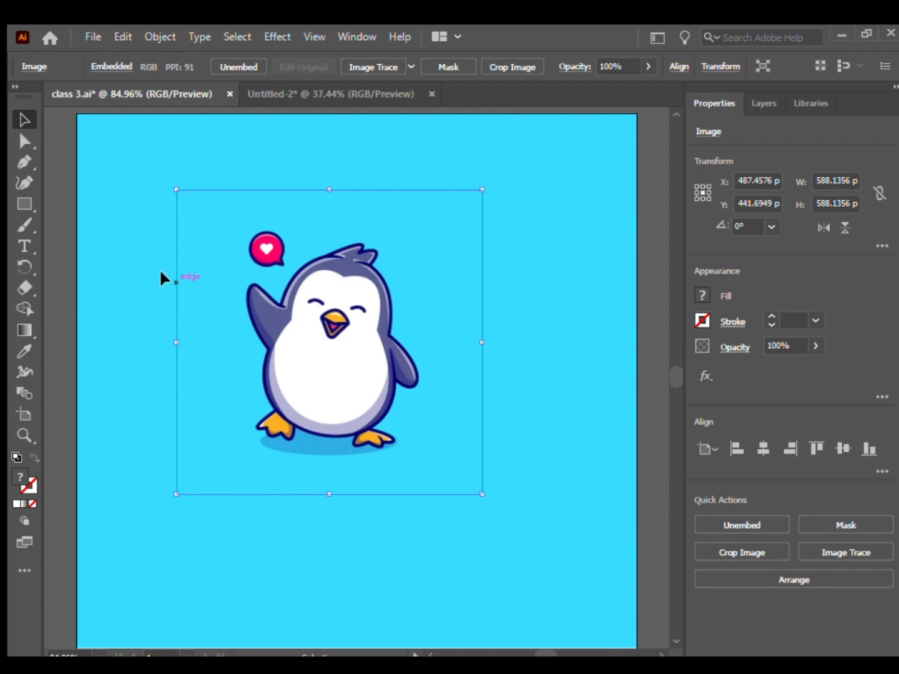
Lock the enlarged penguin image in place and switch to the Pen tool with the view at 100%.
{"action": "left_click", "coordinate": [79, 190]}
{"action": "left_click", "coordinate": [300, 333]}
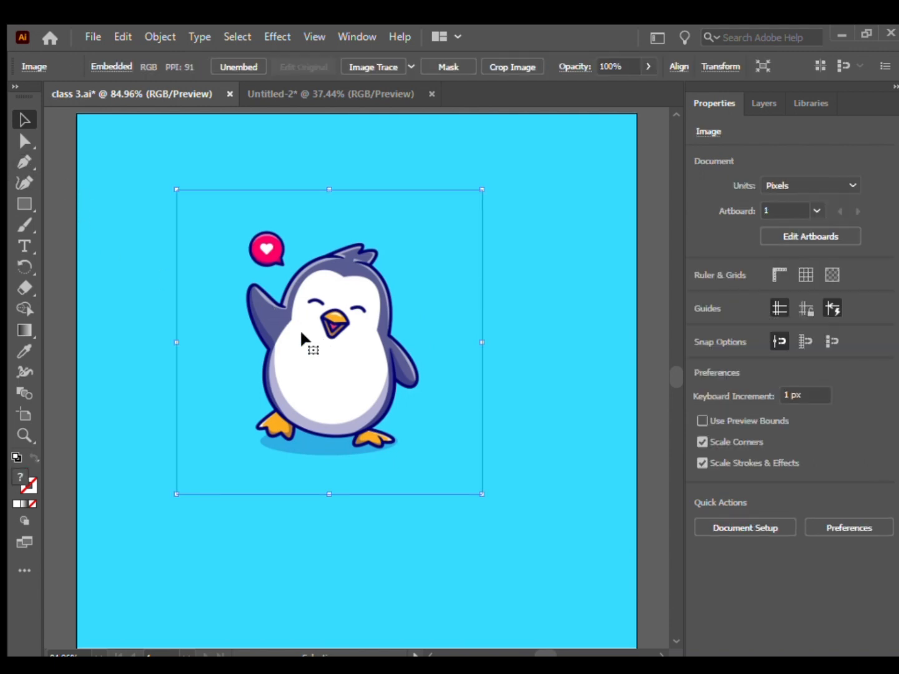
{"action": "key", "text": "ctrl+2"}
{"action": "left_click", "coordinate": [28, 165]}
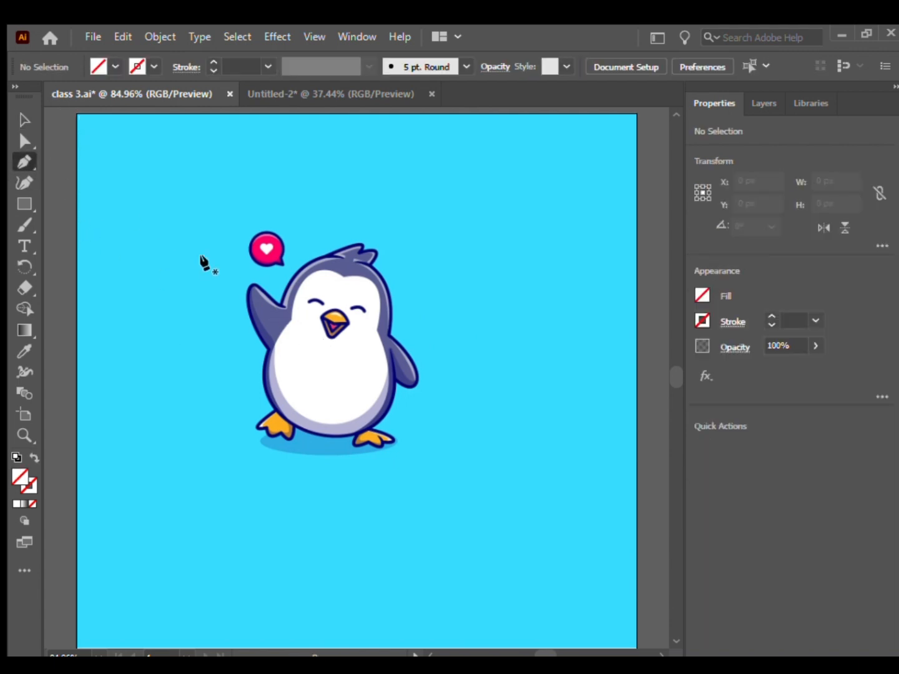
{"action": "key", "text": "ctrl+1"}
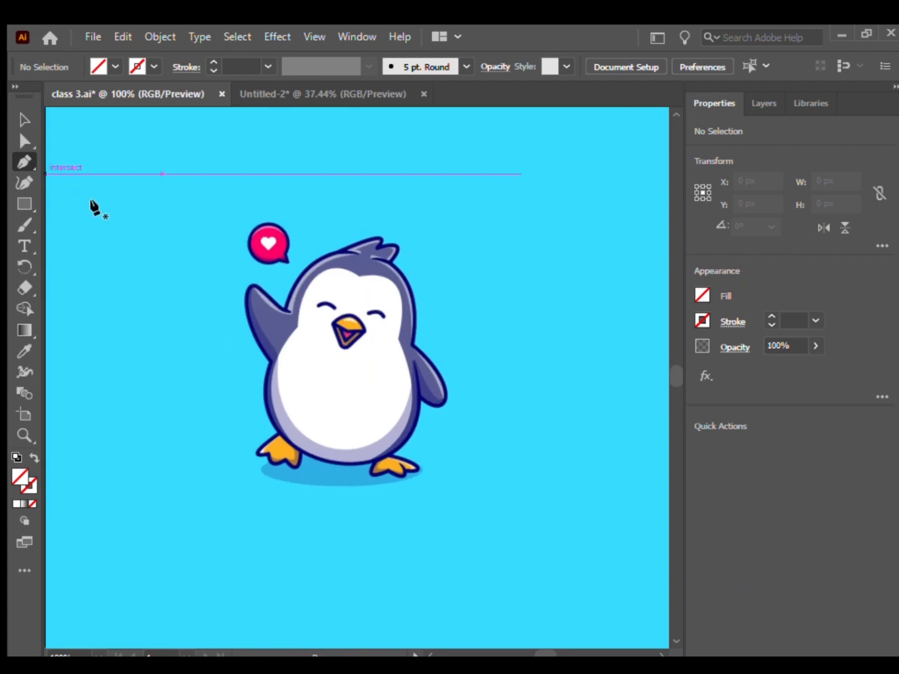
Trace the penguin's outer silhouette with the Pen tool from the raised wing's base over the head, tuft and around the lowered wing.
{"action": "key", "text": "ctrl+plus"}
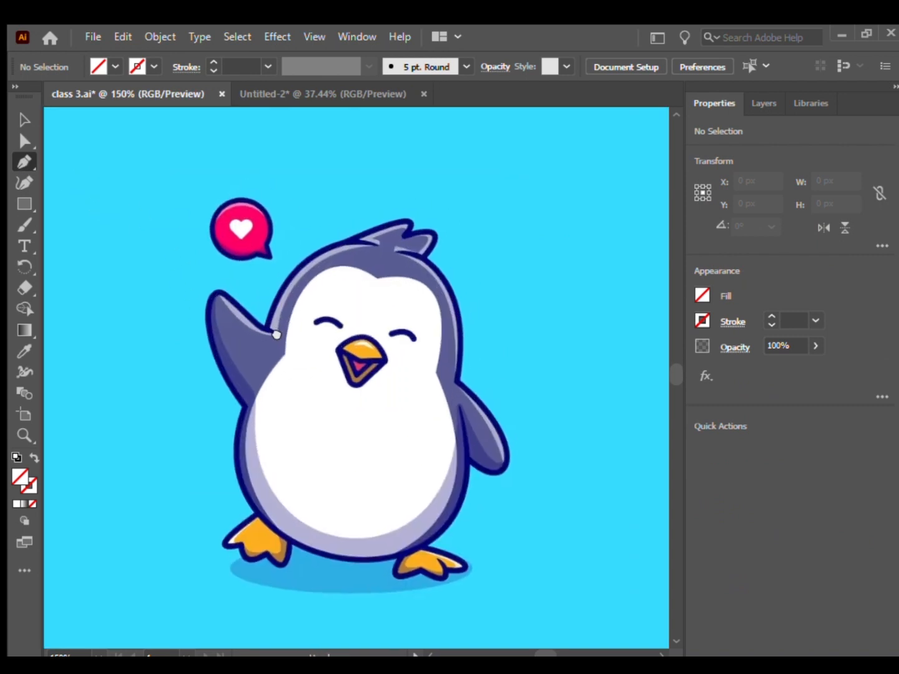
{"action": "left_click", "coordinate": [325, 248]}
{"action": "left_click_drag", "start_coordinate": [409, 220], "coordinate": [434, 251]}
{"action": "left_click", "coordinate": [409, 235]}
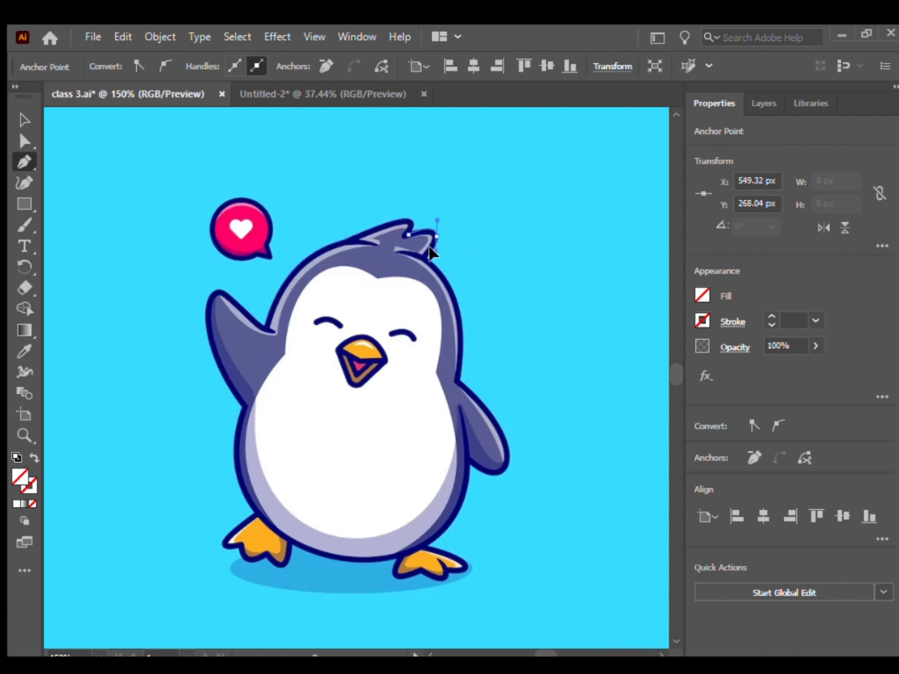
{"action": "key", "text": "Escape"}
{"action": "left_click_drag", "start_coordinate": [457, 382], "coordinate": [434, 466]}
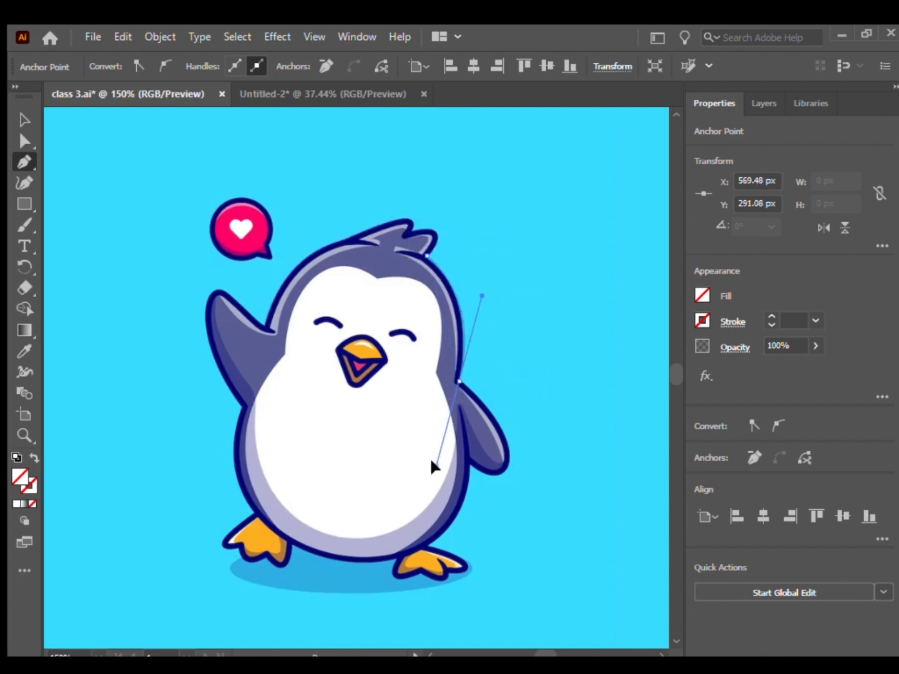
{"action": "mouse_move", "coordinate": [499, 474]}
{"action": "left_mouse_down"}
{"action": "mouse_move", "coordinate": [457, 510]}
{"action": "mouse_move", "coordinate": [483, 482]}
{"action": "left_mouse_up"}
{"action": "left_click", "coordinate": [469, 461]}
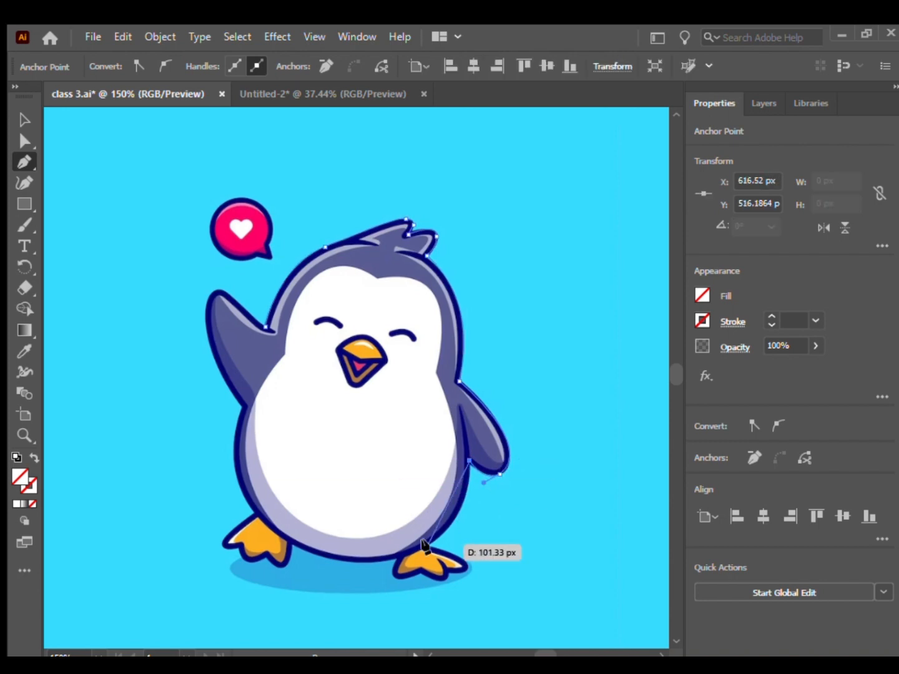
Continue the silhouette around the underside of the body and the raised wing, close the path and deselect it.
{"action": "left_click_drag", "start_coordinate": [427, 547], "coordinate": [338, 557]}
{"action": "left_click", "coordinate": [428, 546]}
{"action": "left_click_drag", "start_coordinate": [293, 545], "coordinate": [273, 530]}
{"action": "left_click_drag", "start_coordinate": [235, 435], "coordinate": [238, 404]}
{"action": "left_click", "coordinate": [234, 435]}
{"action": "left_click_drag", "start_coordinate": [213, 294], "coordinate": [243, 263]}
{"action": "left_click", "coordinate": [213, 294]}
{"action": "left_click_drag", "start_coordinate": [245, 310], "coordinate": [258, 323]}
{"action": "left_click", "coordinate": [268, 329]}
{"action": "key", "text": "v"}
{"action": "left_click", "coordinate": [125, 225]}
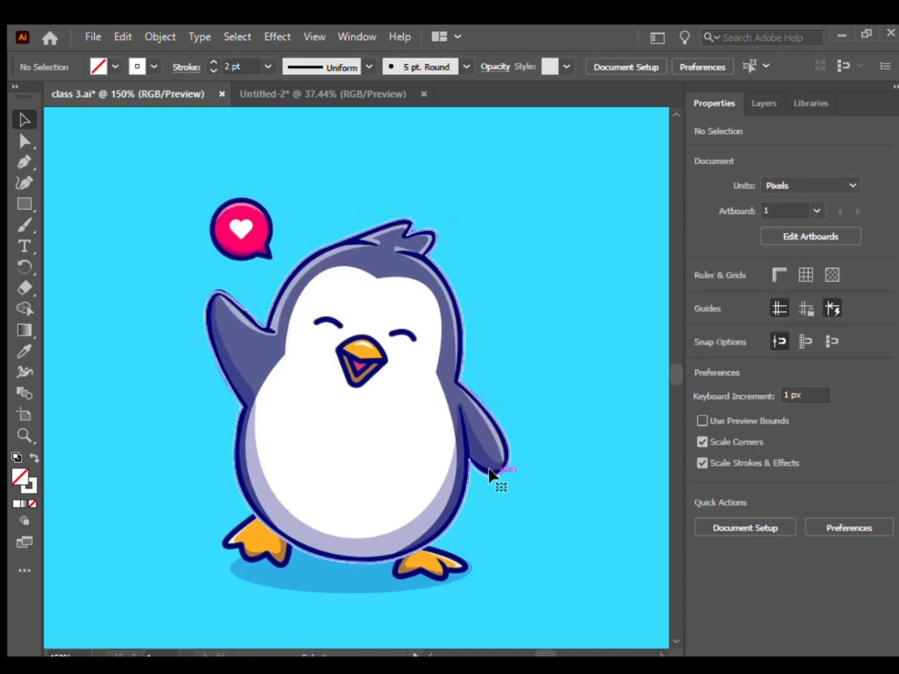
Move the closed silhouette off the penguin into the empty area beside it to inspect its shape.
{"action": "left_click", "coordinate": [488, 474]}
{"action": "left_click_drag", "start_coordinate": [486, 469], "coordinate": [514, 424]}
{"action": "key", "text": "ctrl+z"}
{"action": "left_click", "coordinate": [519, 350]}
{"action": "scroll", "coordinate": [485, 370], "scroll_direction": "down", "scroll_amount": 1}
{"action": "left_click_drag", "start_coordinate": [485, 370], "coordinate": [626, 359]}
{"action": "left_click_drag", "start_coordinate": [617, 543], "coordinate": [574, 537]}
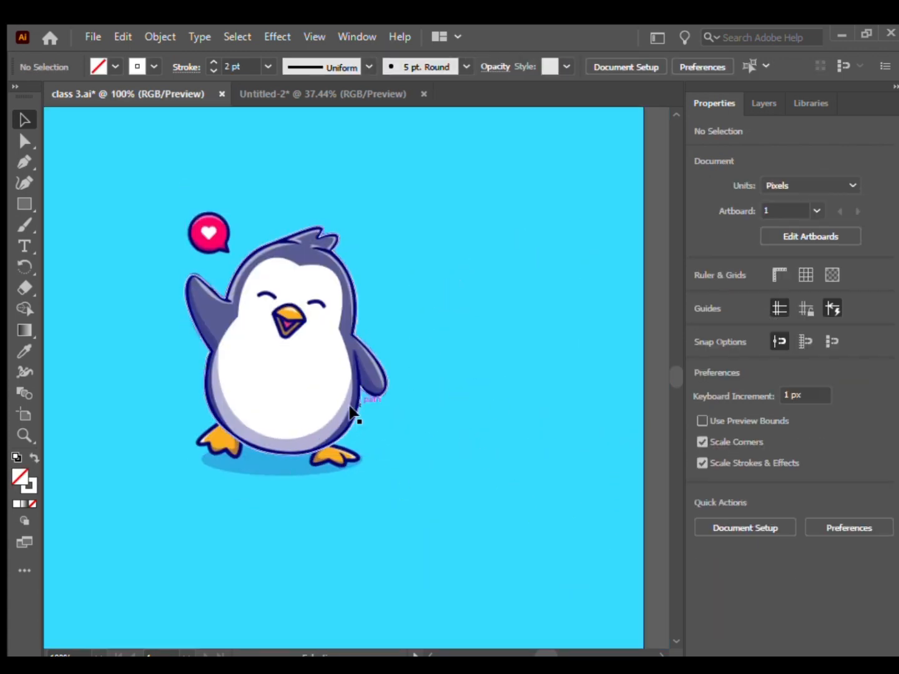
Trace the white face with the Pen tool from the forehead notch around the raised-wing side to the neck corner.
{"action": "left_click", "coordinate": [24, 162]}
{"action": "scroll", "coordinate": [135, 188], "scroll_direction": "up", "scroll_amount": 1}
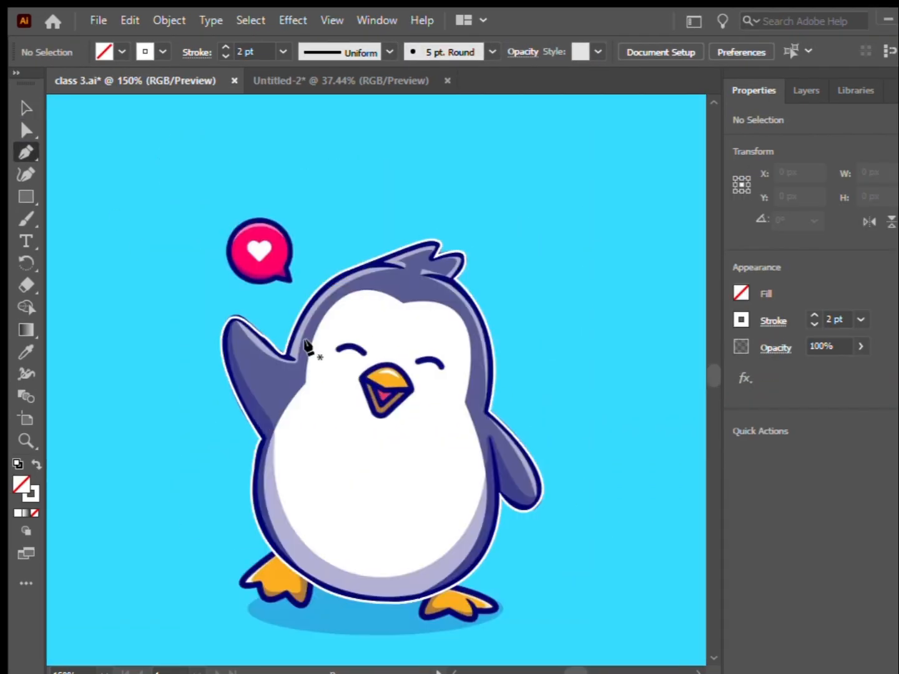
{"action": "left_click", "coordinate": [403, 303]}
{"action": "left_click", "coordinate": [329, 309]}
{"action": "left_click_drag", "start_coordinate": [329, 310], "coordinate": [303, 416]}
{"action": "left_click", "coordinate": [305, 383]}
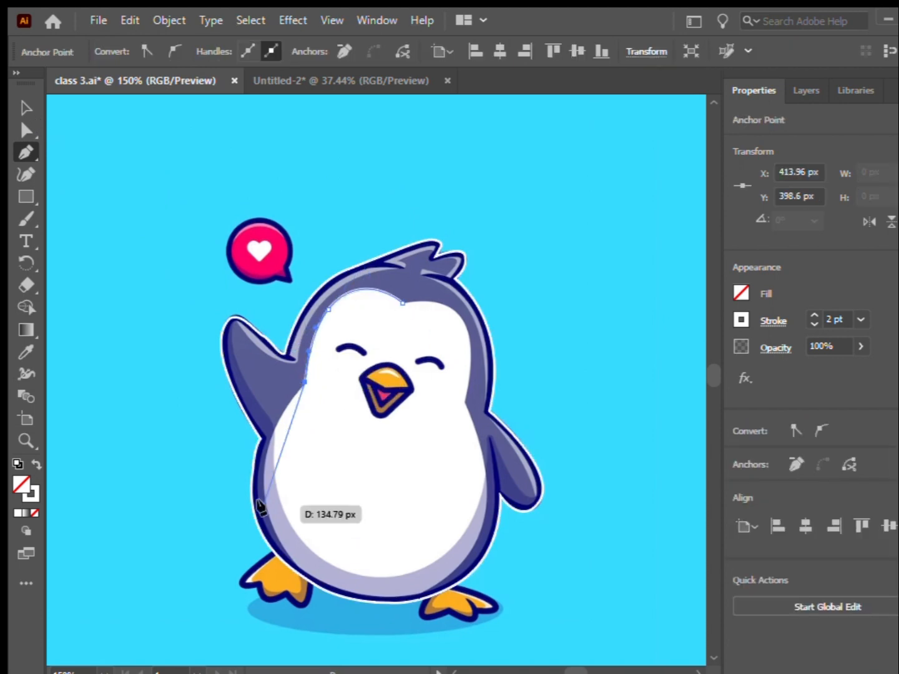
Continue the face path around the belly's shaded edge and up to the opposite neck corner, finish the shape and deselect it.
{"action": "left_click_drag", "start_coordinate": [266, 502], "coordinate": [281, 569]}
{"action": "left_click", "coordinate": [266, 503]}
{"action": "left_click_drag", "start_coordinate": [349, 593], "coordinate": [415, 600]}
{"action": "left_click", "coordinate": [350, 593]}
{"action": "left_click_drag", "start_coordinate": [469, 555], "coordinate": [505, 499]}
{"action": "left_click", "coordinate": [469, 555]}
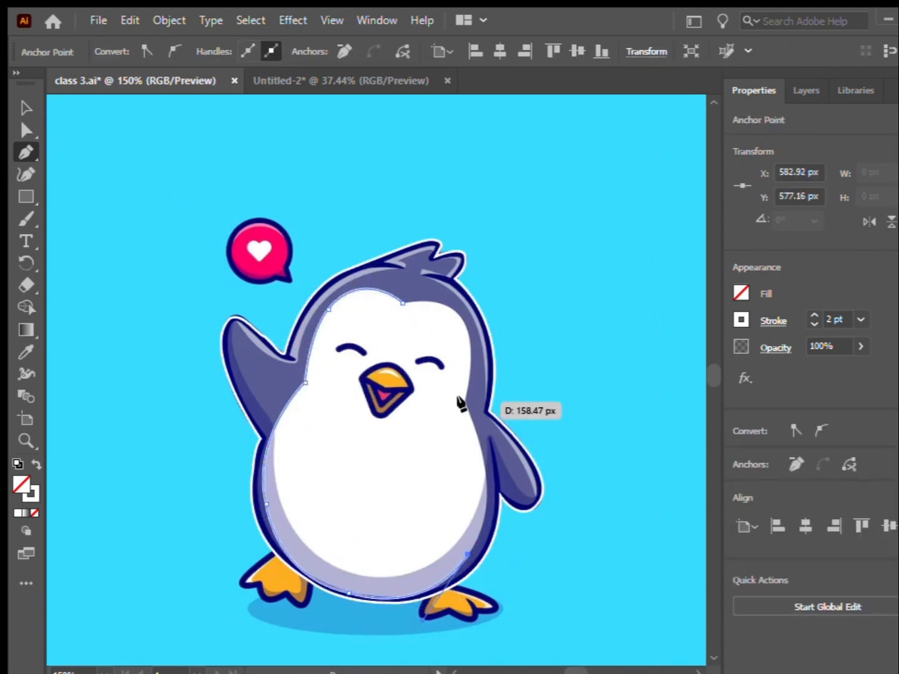
{"action": "mouse_move", "coordinate": [463, 402]}
{"action": "left_mouse_down"}
{"action": "mouse_move", "coordinate": [417, 308]}
{"action": "mouse_move", "coordinate": [401, 301]}
{"action": "mouse_move", "coordinate": [430, 337]}
{"action": "left_mouse_up"}
{"action": "left_click", "coordinate": [464, 401]}
{"action": "left_click", "coordinate": [26, 108]}
{"action": "left_click", "coordinate": [117, 227]}
Trace the curved closed eye nearest the raised wing as a thin closed shape.
{"action": "left_click", "coordinate": [26, 153]}
{"action": "scroll", "coordinate": [329, 403], "scroll_direction": "up", "scroll_amount": 2}
{"action": "left_click", "coordinate": [341, 294]}
{"action": "left_click", "coordinate": [402, 302]}
{"action": "scroll", "coordinate": [391, 304], "scroll_direction": "up", "scroll_amount": 2}
{"action": "left_click_drag", "start_coordinate": [388, 299], "coordinate": [357, 272]}
{"action": "left_click", "coordinate": [309, 295]}
{"action": "left_click_drag", "start_coordinate": [293, 284], "coordinate": [288, 266]}
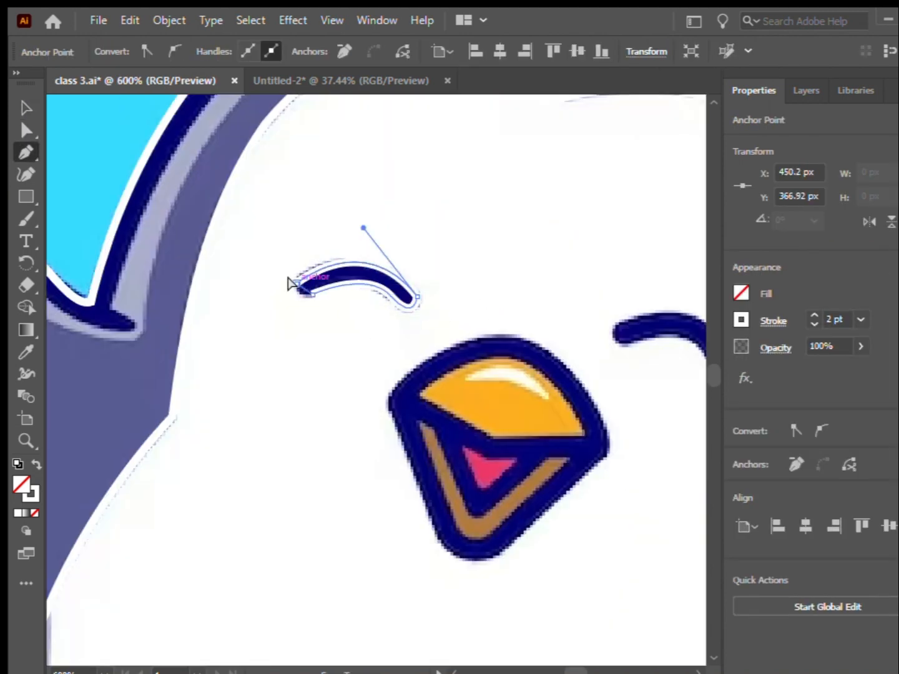
{"action": "left_click", "coordinate": [25, 110]}
Trace the other closed eye, on the lowered-wing side, as a thin curved shape.
{"action": "left_click_drag", "start_coordinate": [420, 468], "coordinate": [374, 436]}
{"action": "left_click", "coordinate": [374, 435]}
{"action": "left_click", "coordinate": [26, 152]}
{"action": "left_click", "coordinate": [416, 343]}
{"action": "left_click_drag", "start_coordinate": [475, 355], "coordinate": [495, 395]}
{"action": "left_click", "coordinate": [475, 355]}
{"action": "mouse_move", "coordinate": [423, 352]}
{"action": "left_mouse_down"}
{"action": "mouse_move", "coordinate": [413, 360]}
{"action": "mouse_move", "coordinate": [411, 326]}
{"action": "left_mouse_up"}
Trace the beak's outer dark blue border as a closed shape with a rounded top and lower tip.
{"action": "left_click", "coordinate": [342, 396], "text": "ctrl"}
{"action": "scroll", "coordinate": [341, 396], "scroll_direction": "down", "scroll_amount": 2}
{"action": "scroll", "coordinate": [341, 442], "scroll_direction": "up", "scroll_amount": 2}
{"action": "left_click", "coordinate": [340, 398]}
{"action": "left_click_drag", "start_coordinate": [399, 367], "coordinate": [436, 377]}
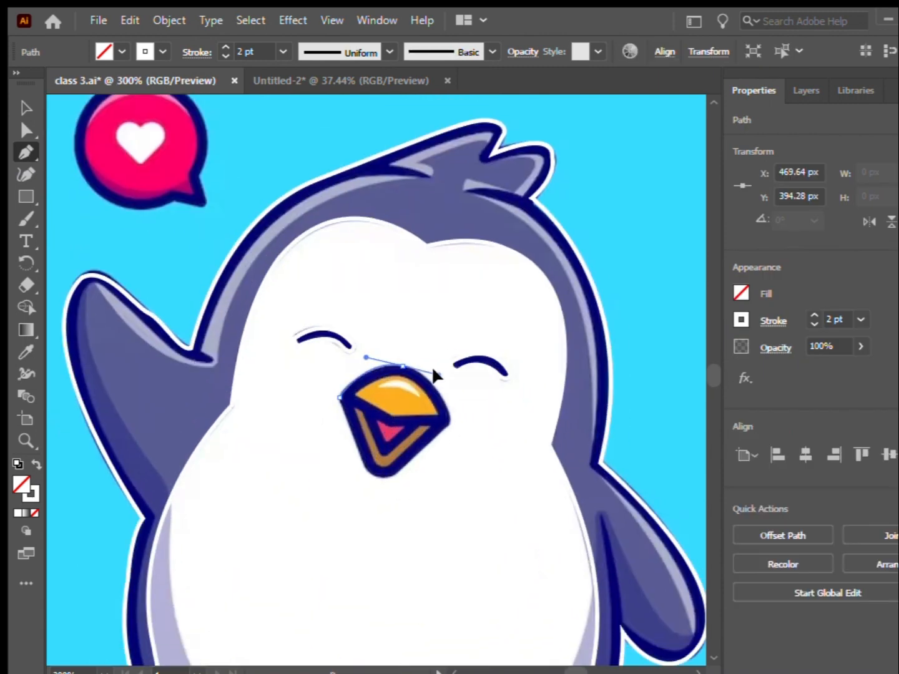
{"action": "left_click_drag", "start_coordinate": [452, 418], "coordinate": [469, 438]}
{"action": "left_click", "coordinate": [452, 419]}
{"action": "left_click_drag", "start_coordinate": [444, 429], "coordinate": [440, 432]}
{"action": "left_click_drag", "start_coordinate": [348, 429], "coordinate": [347, 425]}
{"action": "left_click", "coordinate": [339, 399]}
{"action": "left_click", "coordinate": [26, 108]}
Trace the orange upper beak as a closed shape with a straight-sided lower edge and a curved top.
{"action": "left_click", "coordinate": [25, 153]}
{"action": "left_click", "coordinate": [355, 394]}
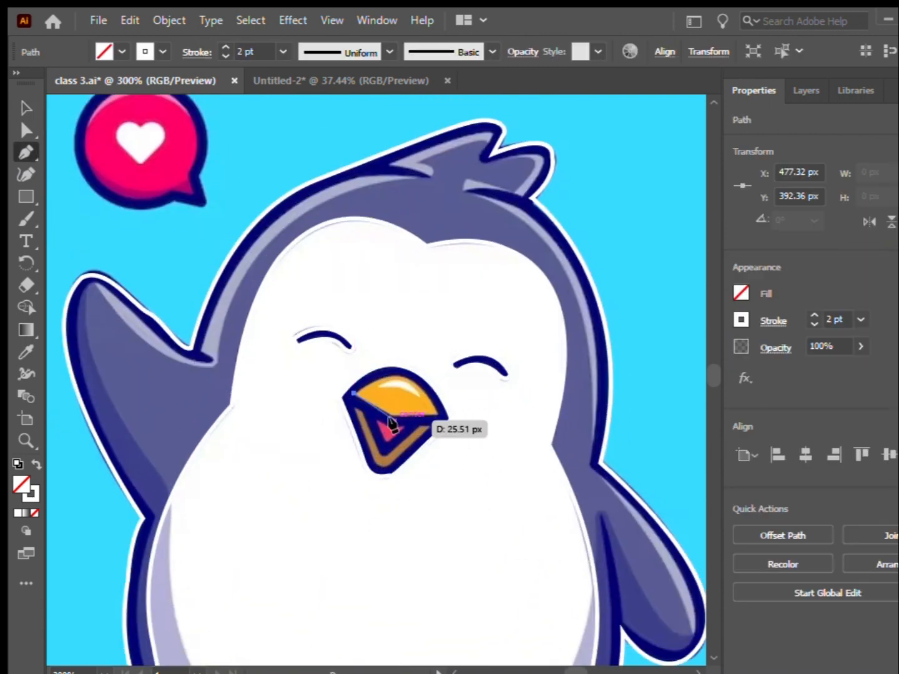
{"action": "left_click", "coordinate": [390, 415]}
{"action": "left_click", "coordinate": [437, 415]}
{"action": "left_click_drag", "start_coordinate": [396, 373], "coordinate": [350, 350]}
{"action": "left_click", "coordinate": [354, 394]}
Trace the brown V-shaped lower beak and the pink inner mouth as closed shapes, then deselect them.
{"action": "left_click", "coordinate": [352, 406]}
{"action": "left_click", "coordinate": [375, 462]}
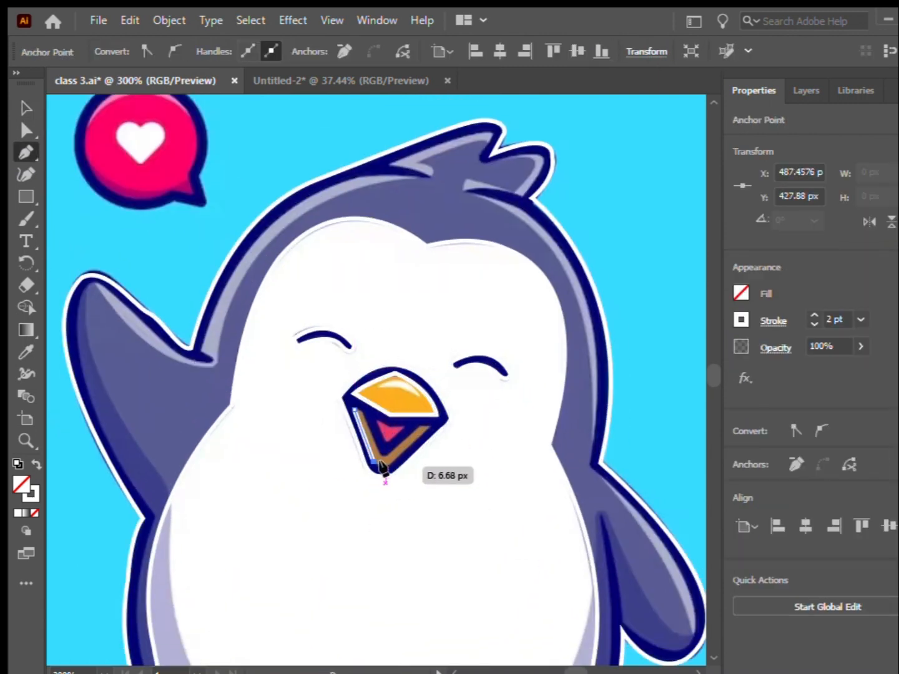
{"action": "left_click", "coordinate": [385, 465]}
{"action": "left_click", "coordinate": [431, 424]}
{"action": "left_click", "coordinate": [386, 454]}
{"action": "left_click", "coordinate": [351, 407]}
{"action": "left_click", "coordinate": [374, 421]}
{"action": "left_click", "coordinate": [374, 420]}
{"action": "left_click", "coordinate": [26, 109]}
{"action": "left_click", "coordinate": [203, 271]}
Trace the outer dark border of the foot below the raised wing, closing the path at the body.
{"action": "left_click", "coordinate": [27, 152]}
{"action": "scroll", "coordinate": [351, 251], "scroll_direction": "down", "scroll_amount": 2}
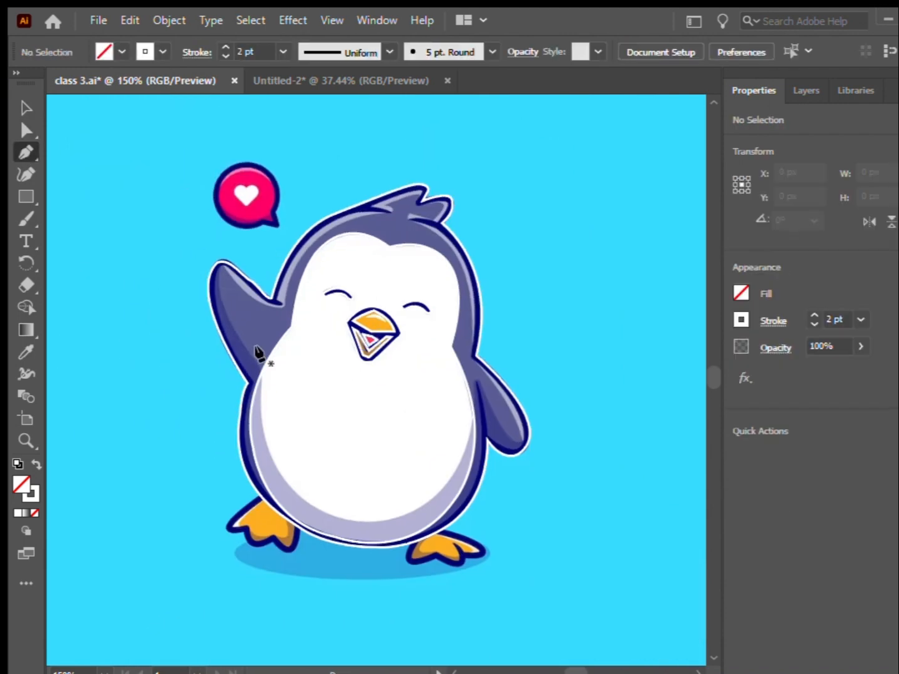
{"action": "scroll", "coordinate": [262, 542], "scroll_direction": "up", "scroll_amount": 3}
{"action": "left_click", "coordinate": [272, 423]}
{"action": "left_click_drag", "start_coordinate": [198, 521], "coordinate": [221, 523]}
{"action": "left_click", "coordinate": [231, 522]}
{"action": "left_click_drag", "start_coordinate": [255, 563], "coordinate": [270, 564]}
{"action": "left_click", "coordinate": [306, 547]}
{"action": "left_click", "coordinate": [383, 513]}
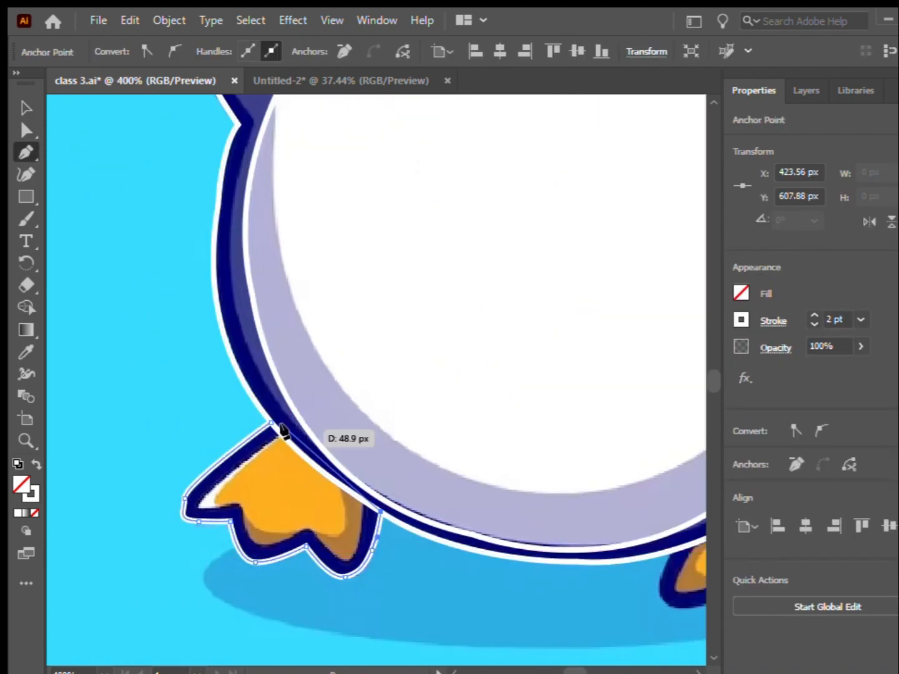
{"action": "left_click_drag", "start_coordinate": [271, 423], "coordinate": [245, 395]}
{"action": "left_click", "coordinate": [26, 109]}
Trace the orange inner area of the foot below the raised wing as a closed shape.
{"action": "left_click", "coordinate": [26, 152]}
{"action": "left_click", "coordinate": [279, 438]}
{"action": "left_click", "coordinate": [215, 492]}
{"action": "left_click", "coordinate": [309, 527]}
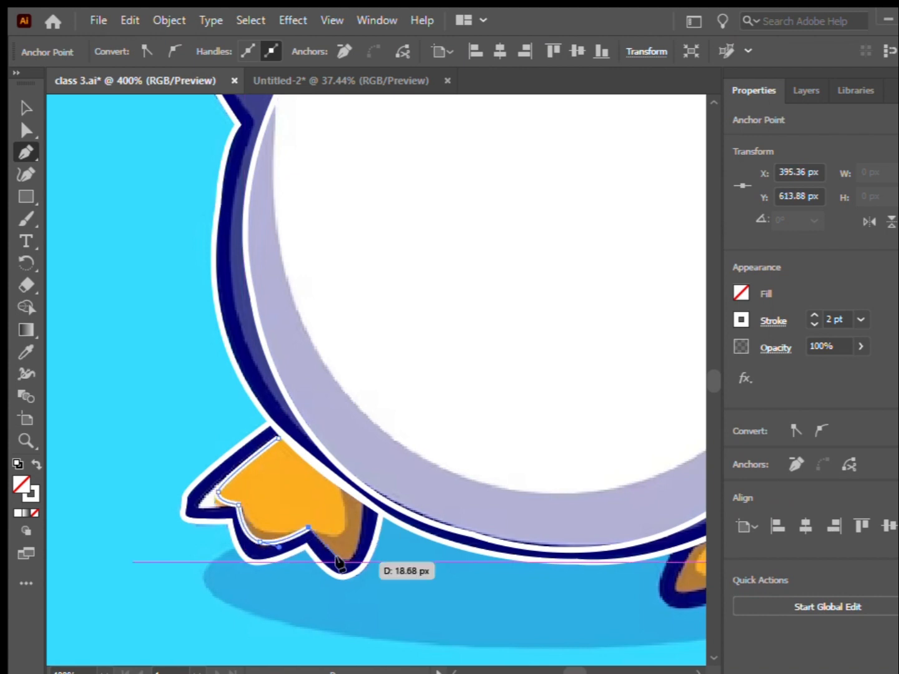
{"action": "left_click", "coordinate": [344, 559]}
{"action": "left_click", "coordinate": [363, 505]}
{"action": "left_click_drag", "start_coordinate": [279, 438], "coordinate": [251, 419]}
{"action": "left_click", "coordinate": [25, 109]}
Trace the outer dark border of the foot on the lowered-wing side as a closed path and deselect it.
{"action": "scroll", "coordinate": [112, 443], "scroll_direction": "down", "scroll_amount": 2}
{"action": "left_click", "coordinate": [24, 130]}
{"action": "left_click", "coordinate": [26, 152]}
{"action": "scroll", "coordinate": [503, 538], "scroll_direction": "up", "scroll_amount": 1}
{"action": "left_click", "coordinate": [338, 478]}
{"action": "left_click_drag", "start_coordinate": [327, 507], "coordinate": [343, 517]}
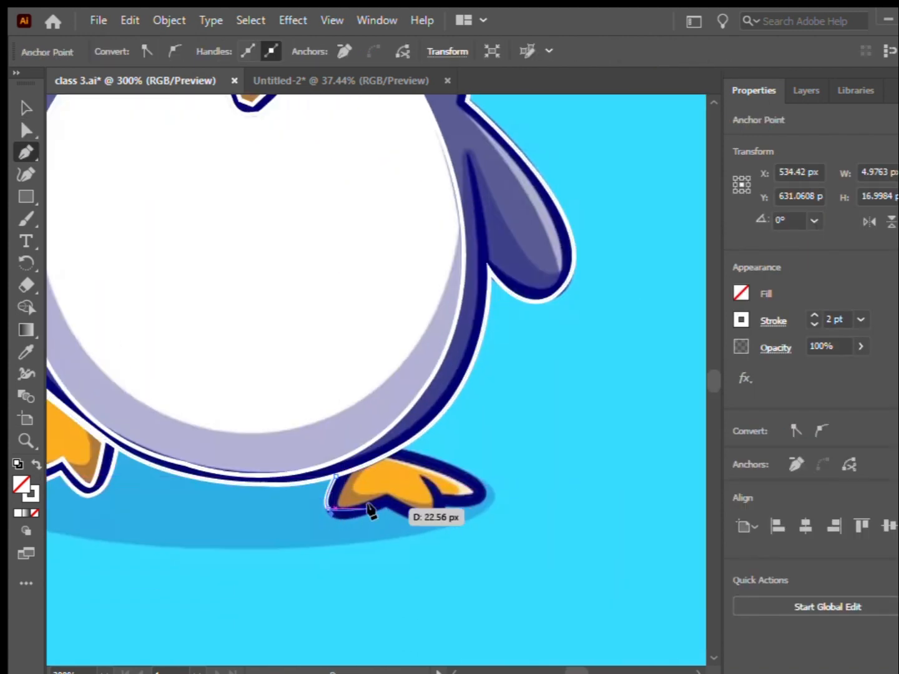
{"action": "left_click", "coordinate": [385, 507]}
{"action": "left_click_drag", "start_coordinate": [415, 521], "coordinate": [424, 517]}
{"action": "left_click", "coordinate": [445, 508]}
{"action": "left_click_drag", "start_coordinate": [479, 503], "coordinate": [481, 490]}
{"action": "left_click_drag", "start_coordinate": [402, 448], "coordinate": [312, 423]}
{"action": "left_click", "coordinate": [402, 449]}
{"action": "left_click", "coordinate": [339, 478]}
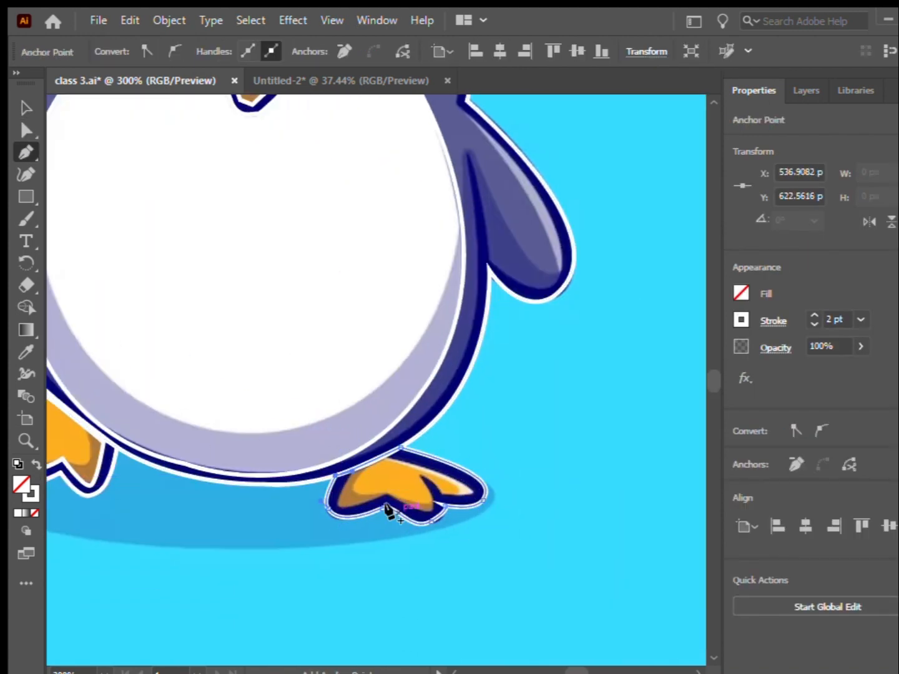
{"action": "left_click", "coordinate": [25, 110]}
{"action": "left_click", "coordinate": [430, 520]}
Trace the orange inner area of the foot on the lowered-wing side, following its toes, and close the shape.
{"action": "left_click", "coordinate": [26, 152]}
{"action": "left_click", "coordinate": [351, 474]}
{"action": "left_click_drag", "start_coordinate": [329, 507], "coordinate": [348, 502]}
{"action": "left_click", "coordinate": [384, 497]}
{"action": "left_click", "coordinate": [417, 507]}
{"action": "left_click", "coordinate": [469, 492]}
{"action": "left_click_drag", "start_coordinate": [384, 458], "coordinate": [343, 442]}
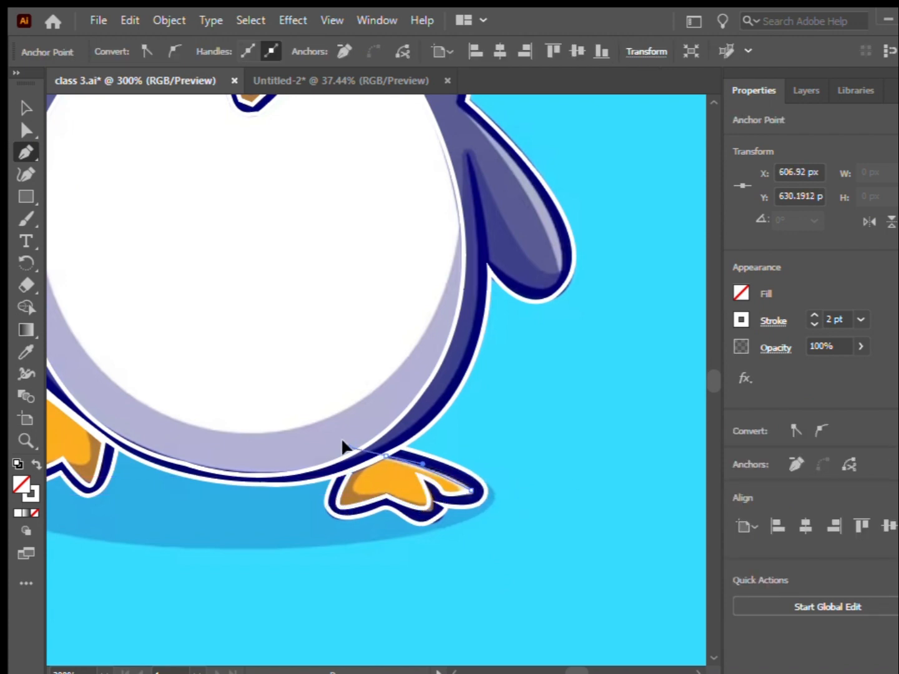
{"action": "left_click", "coordinate": [385, 459]}
{"action": "left_click", "coordinate": [351, 474]}
Select all the traced paths together and move them beside the penguin image, centred at about X 857 px, Y 430 px.
{"action": "left_click", "coordinate": [26, 109]}
{"action": "scroll", "coordinate": [451, 456], "scroll_direction": "down", "scroll_amount": 2}
{"action": "scroll", "coordinate": [311, 571], "scroll_direction": "down", "scroll_amount": 1}
{"action": "left_click_drag", "start_coordinate": [206, 549], "coordinate": [469, 250]}
{"action": "left_click_drag", "start_coordinate": [328, 409], "coordinate": [563, 397]}
{"action": "left_click_drag", "start_coordinate": [676, 417], "coordinate": [576, 387]}
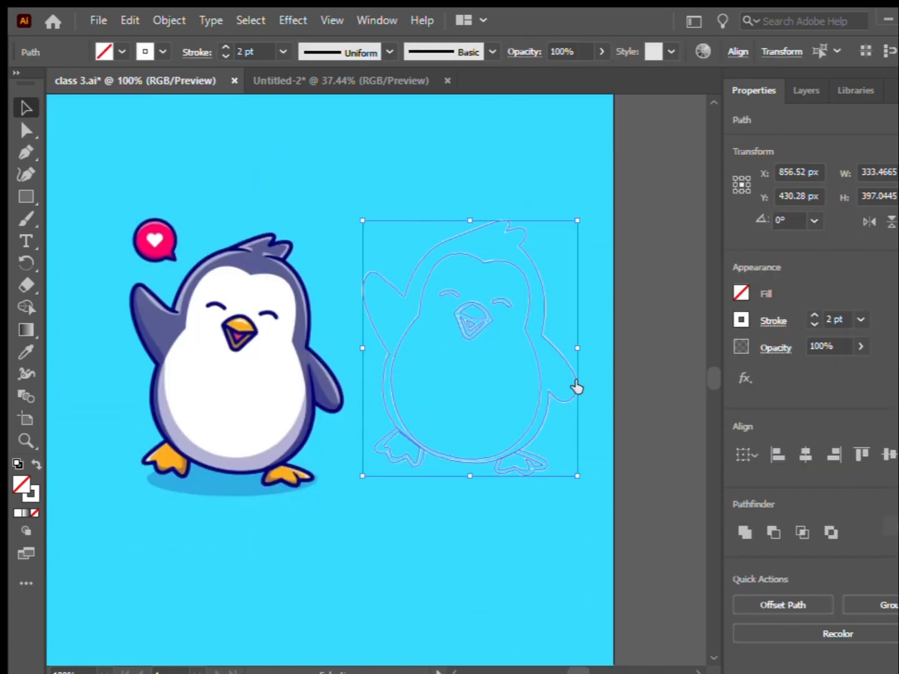